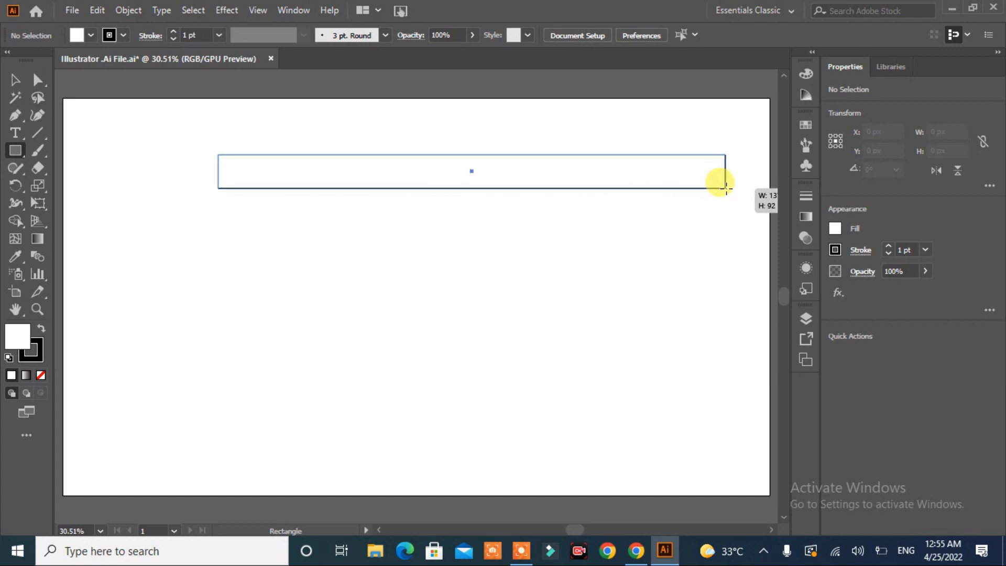
Draw a wide rectangle about 1378 by 92 px near the artboard's upper edge, with a black fill and no stroke.
{"action": "left_click_drag", "start_coordinate": [471, 169], "coordinate": [391, 139]}
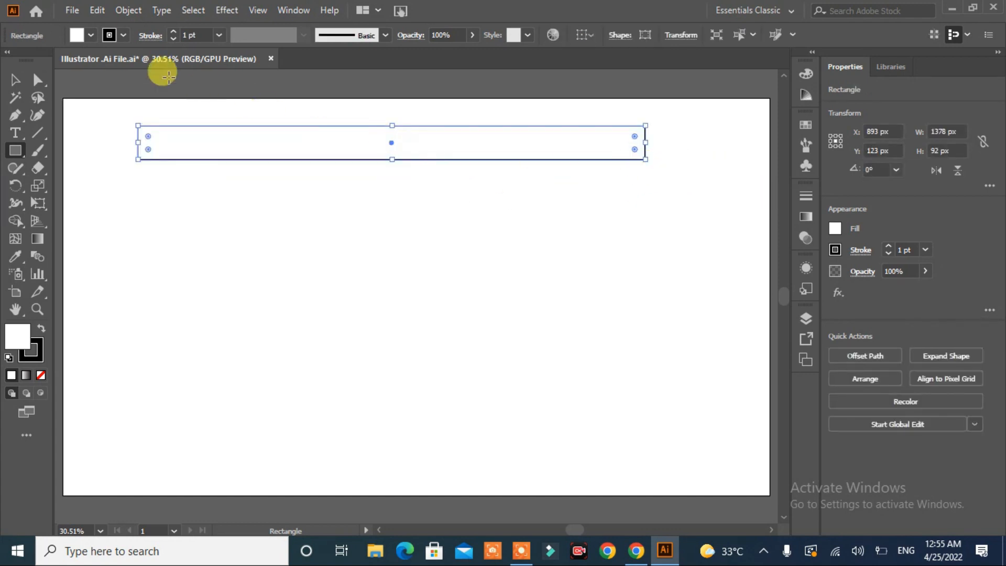
{"action": "left_click", "coordinate": [78, 35]}
{"action": "left_click", "coordinate": [41, 60]}
{"action": "left_click", "coordinate": [438, 153]}
{"action": "left_click", "coordinate": [34, 350]}
{"action": "left_click", "coordinate": [40, 375]}
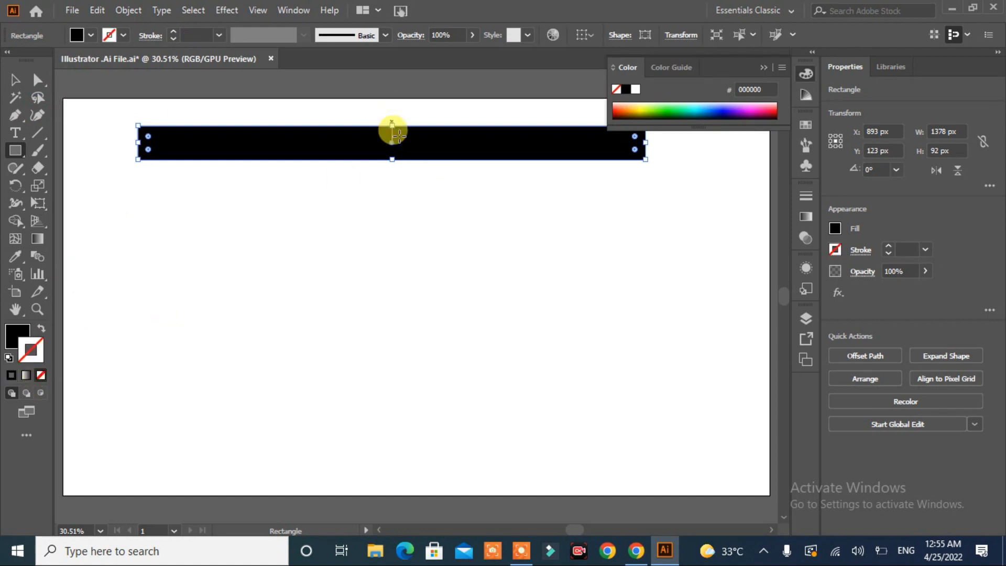
Fill the rectangle with a linear white-to-black gradient and leave it without a stroke.
{"action": "left_click", "coordinate": [806, 217]}
{"action": "left_click", "coordinate": [692, 213]}
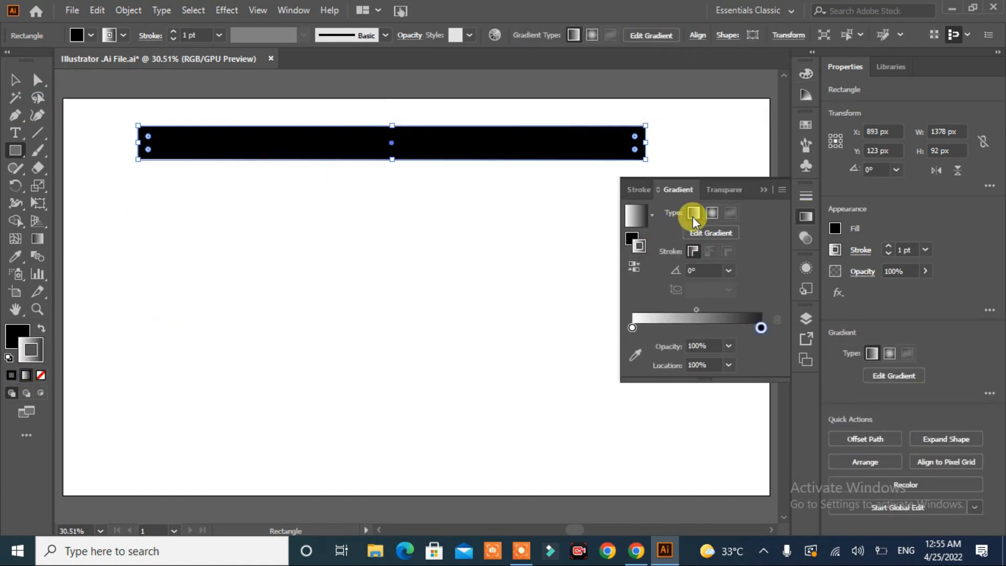
{"action": "left_click", "coordinate": [636, 264]}
{"action": "left_click", "coordinate": [636, 264]}
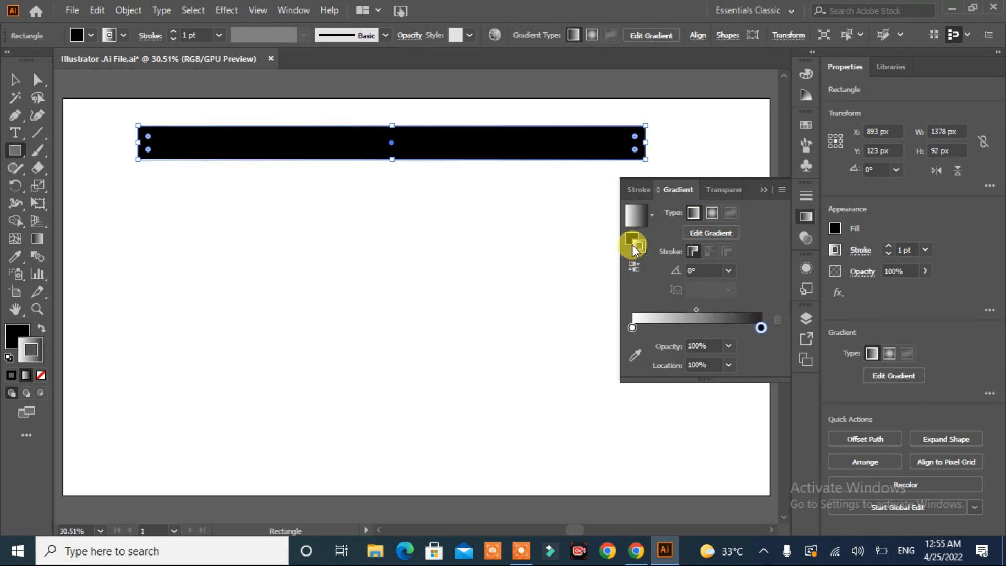
{"action": "left_click", "coordinate": [631, 242]}
{"action": "left_click", "coordinate": [634, 217]}
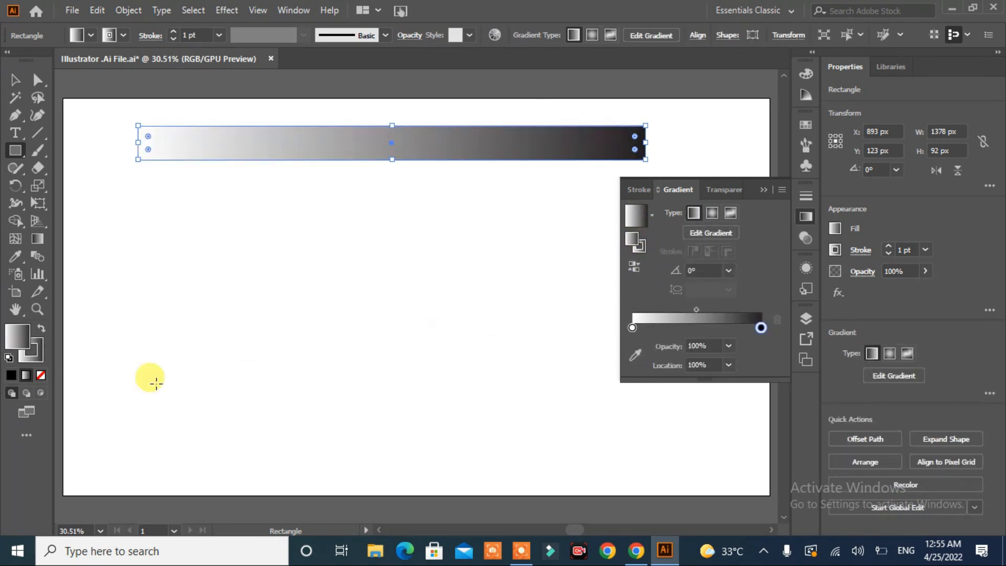
{"action": "left_click", "coordinate": [40, 359]}
{"action": "left_click", "coordinate": [41, 374]}
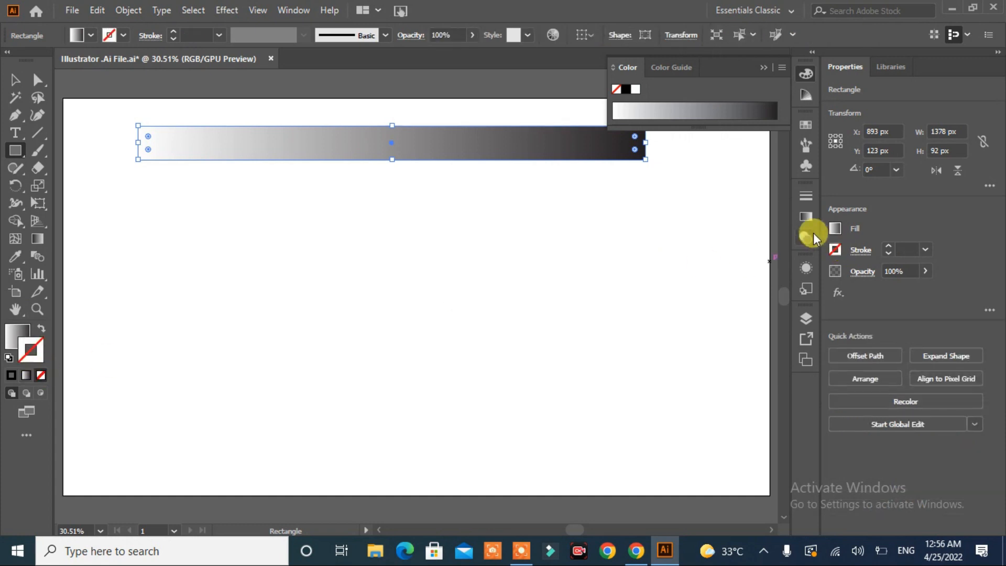
Recolor the rectangle's fill gradient, making the black end stop dark green and the white start stop light green.
{"action": "left_click", "coordinate": [809, 219]}
{"action": "left_click", "coordinate": [635, 239]}
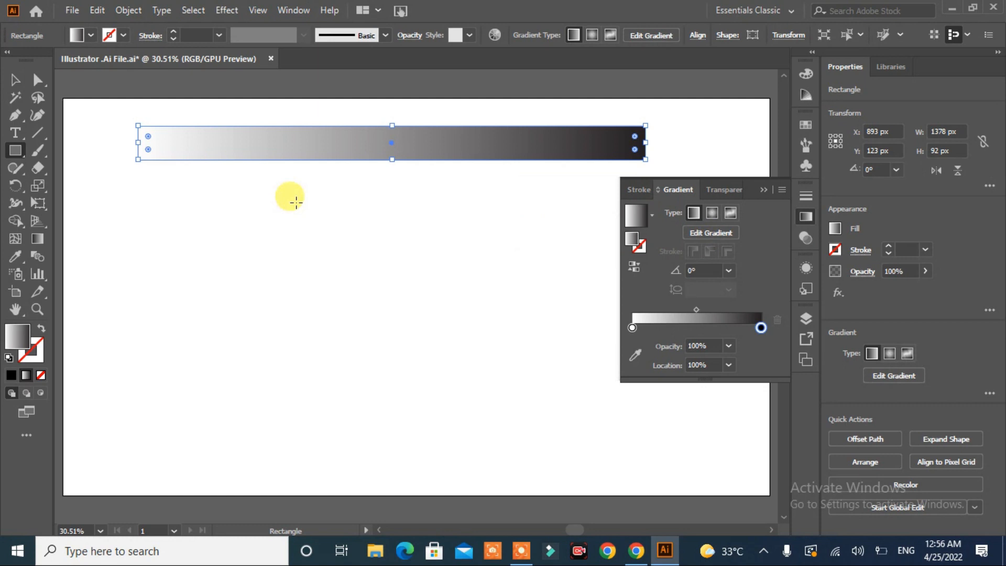
{"action": "double_click", "coordinate": [760, 330]}
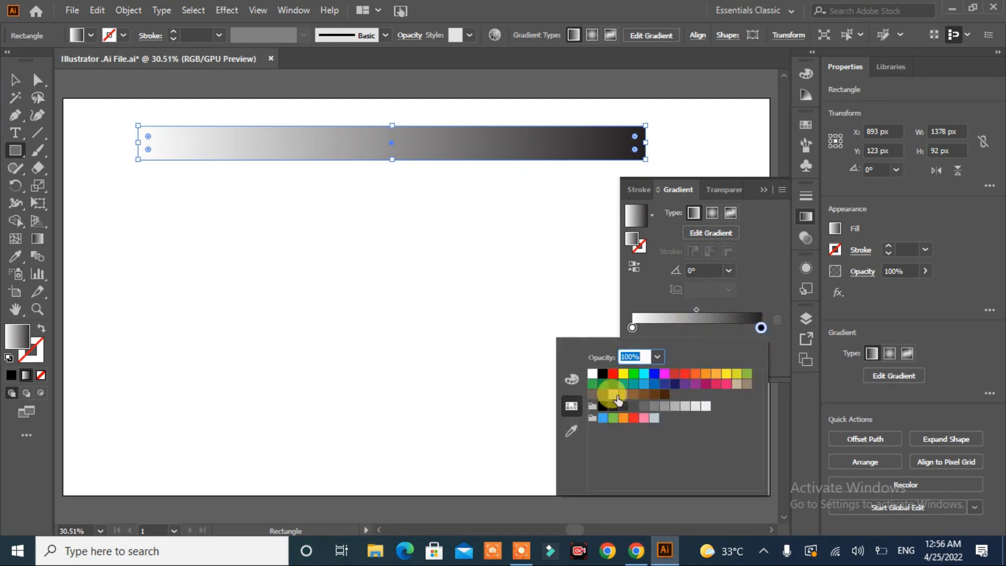
{"action": "left_click", "coordinate": [610, 385]}
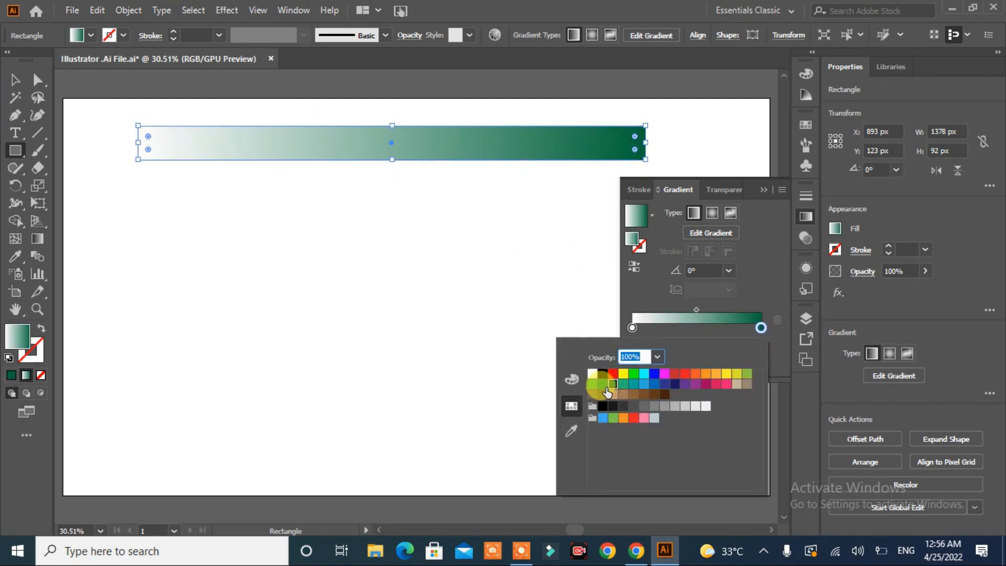
{"action": "left_click", "coordinate": [632, 328]}
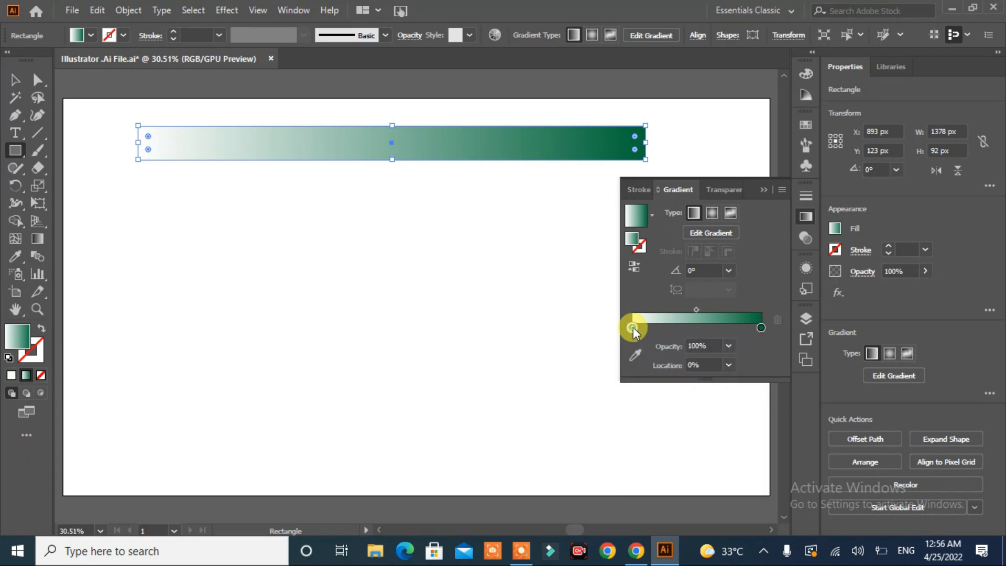
{"action": "double_click", "coordinate": [632, 328]}
{"action": "left_click", "coordinate": [747, 373]}
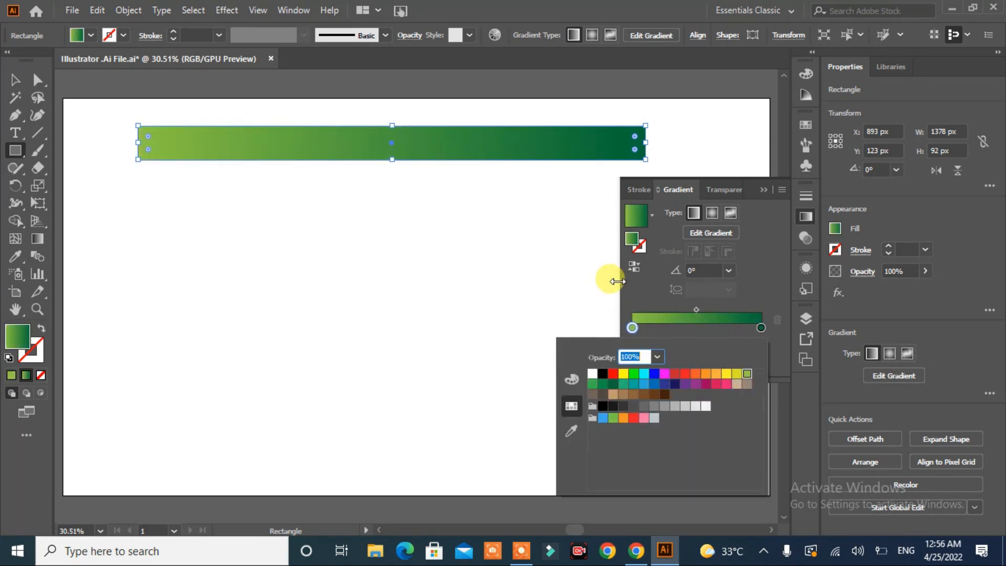
Put dark green stops at both gradient ends with light green in the middle, and set the gradient angle to 90°.
{"action": "left_click", "coordinate": [760, 328]}
{"action": "mouse_move", "coordinate": [634, 328]}
{"action": "left_mouse_down"}
{"action": "mouse_move", "coordinate": [700, 328]}
{"action": "mouse_move", "coordinate": [629, 327]}
{"action": "left_mouse_up"}
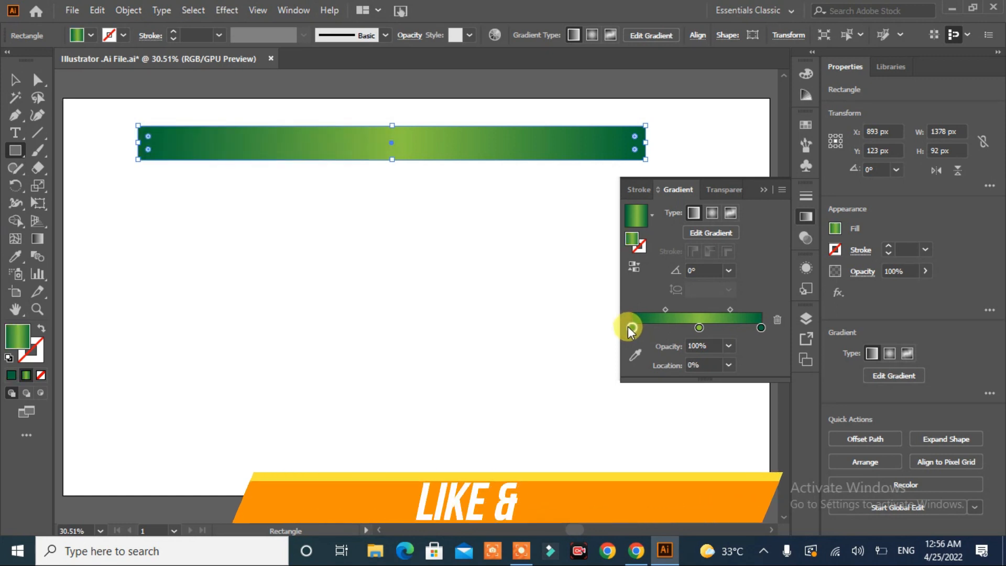
{"action": "left_click", "coordinate": [726, 238]}
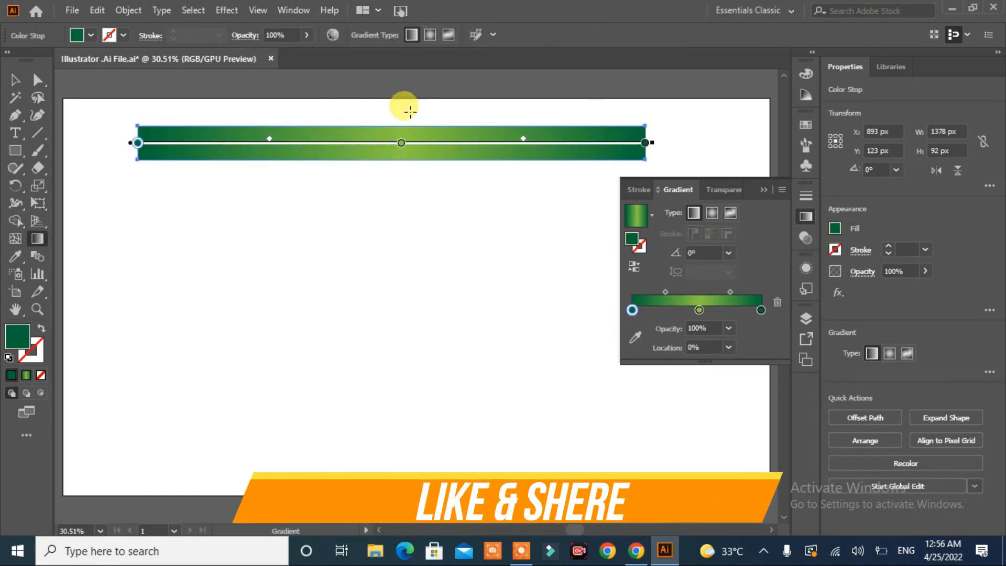
{"action": "left_click", "coordinate": [728, 253]}
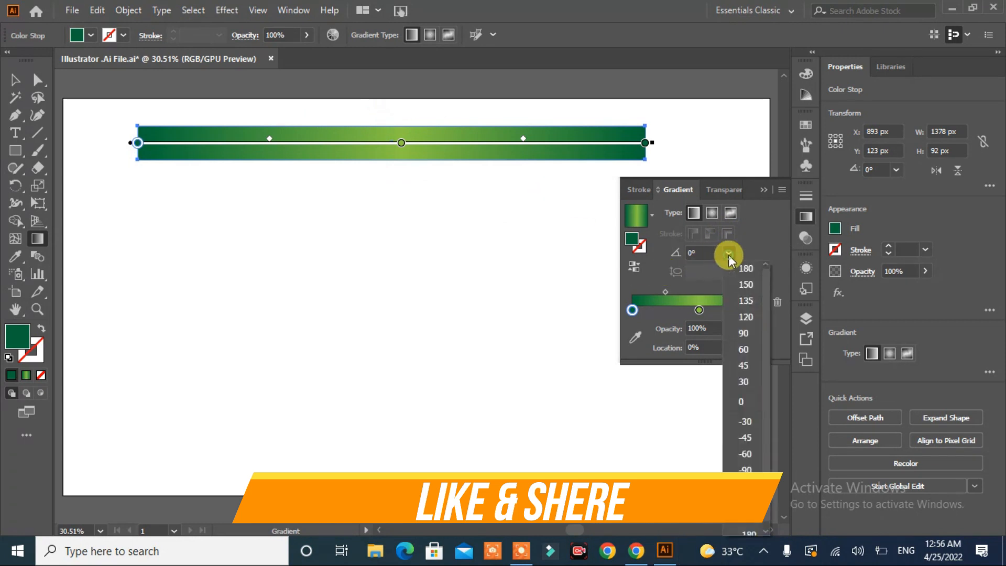
{"action": "left_click", "coordinate": [746, 332]}
Widen the gradient's light green band by moving both midpoints outward, placing the second one at about 80%.
{"action": "left_click", "coordinate": [663, 292]}
{"action": "left_click_drag", "start_coordinate": [662, 291], "coordinate": [642, 291]}
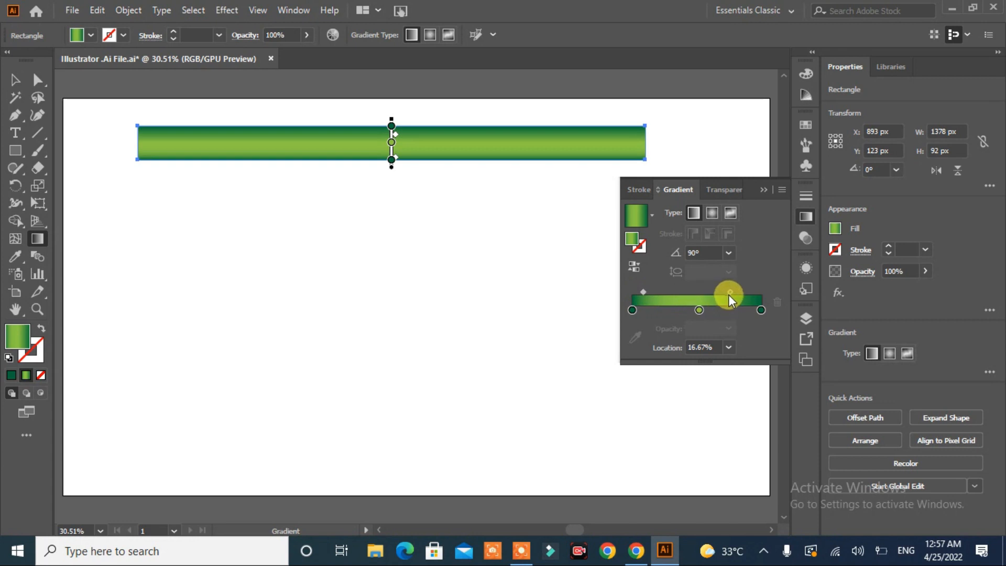
{"action": "mouse_move", "coordinate": [642, 291]}
{"action": "left_mouse_down"}
{"action": "mouse_move", "coordinate": [633, 292]}
{"action": "mouse_move", "coordinate": [646, 294]}
{"action": "left_mouse_up"}
{"action": "left_click_drag", "start_coordinate": [730, 293], "coordinate": [748, 298]}
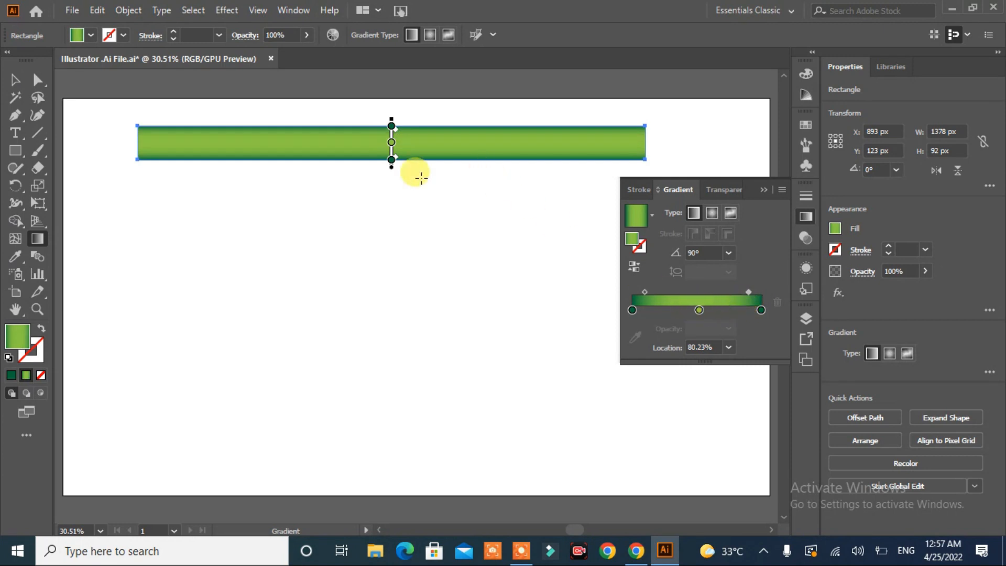
Apply the artistic Sponge effect to the rectangle with Brush Size 2, Definition 12 and Smoothness 5.
{"action": "left_click", "coordinate": [14, 80]}
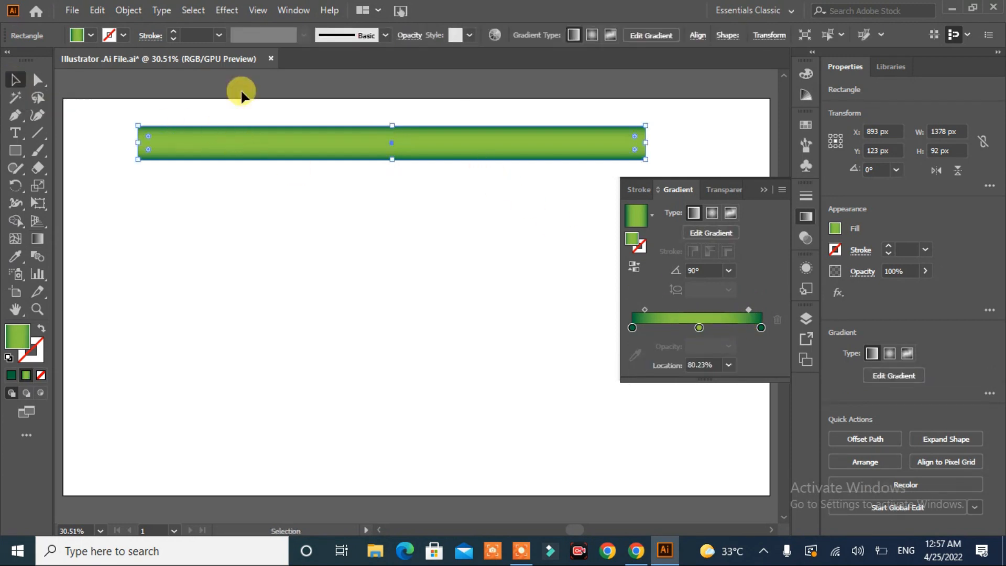
{"action": "left_click", "coordinate": [230, 10]}
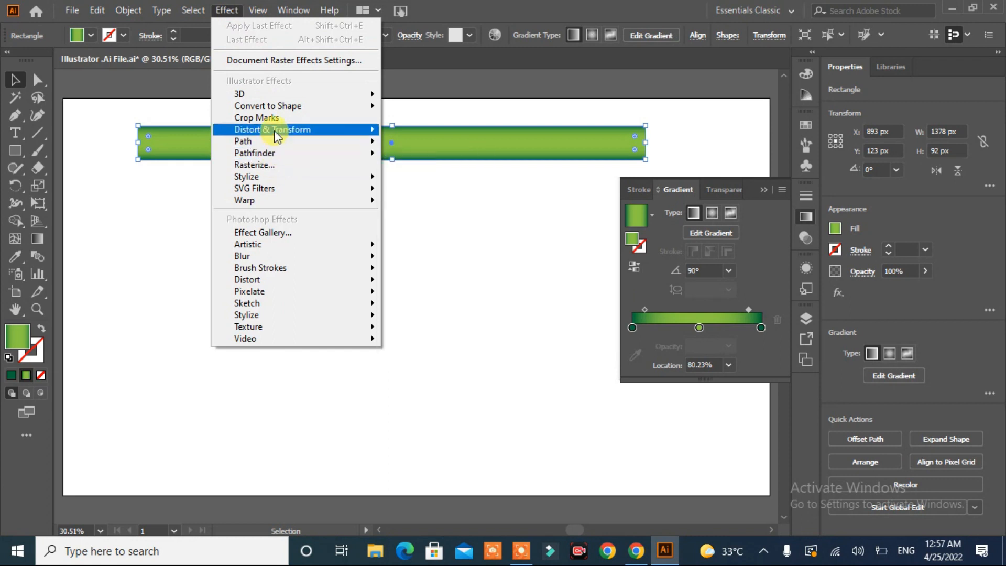
{"action": "left_click", "coordinate": [286, 232]}
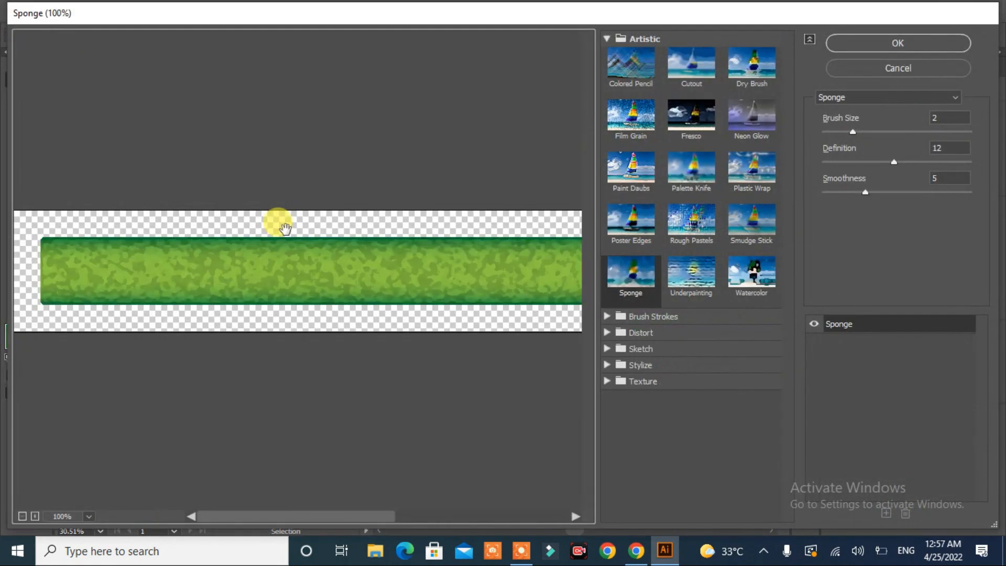
{"action": "left_click_drag", "start_coordinate": [589, 256], "coordinate": [238, 264]}
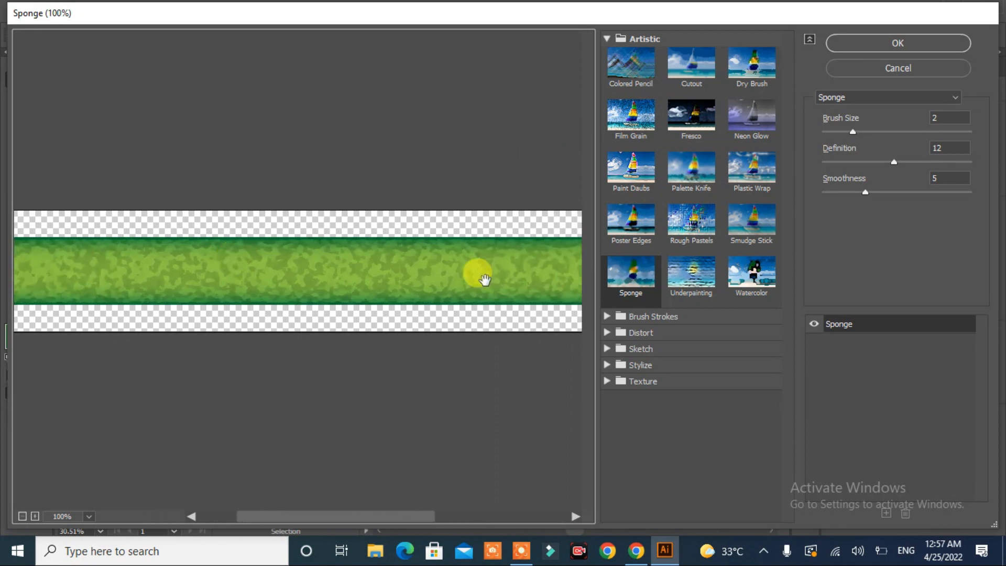
{"action": "left_click", "coordinate": [889, 40]}
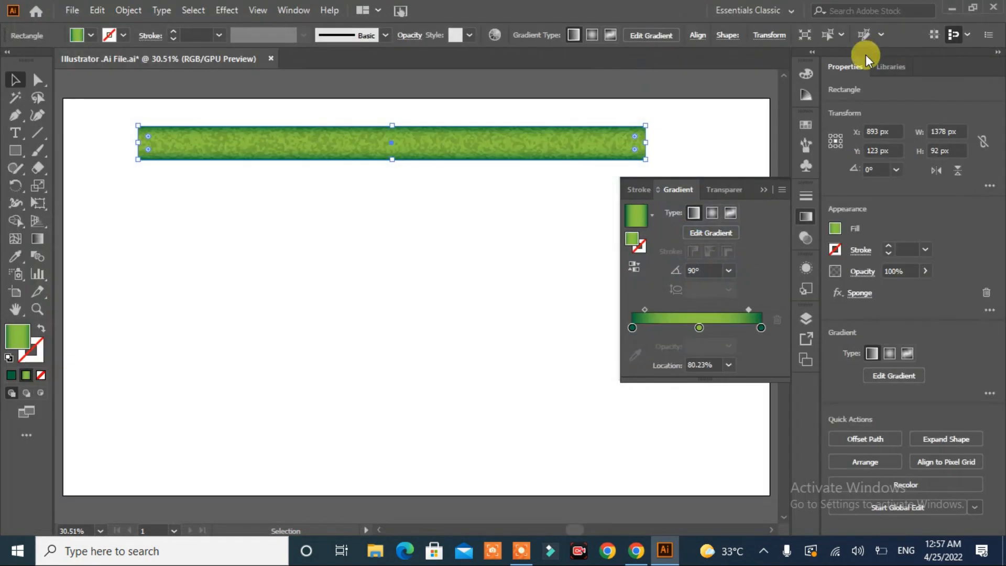
Copy the textured strip directly below itself and repeat the copy until eleven touching strips fill the artboard's height.
{"action": "left_click", "coordinate": [762, 190]}
{"action": "left_click_drag", "start_coordinate": [390, 141], "coordinate": [389, 173]}
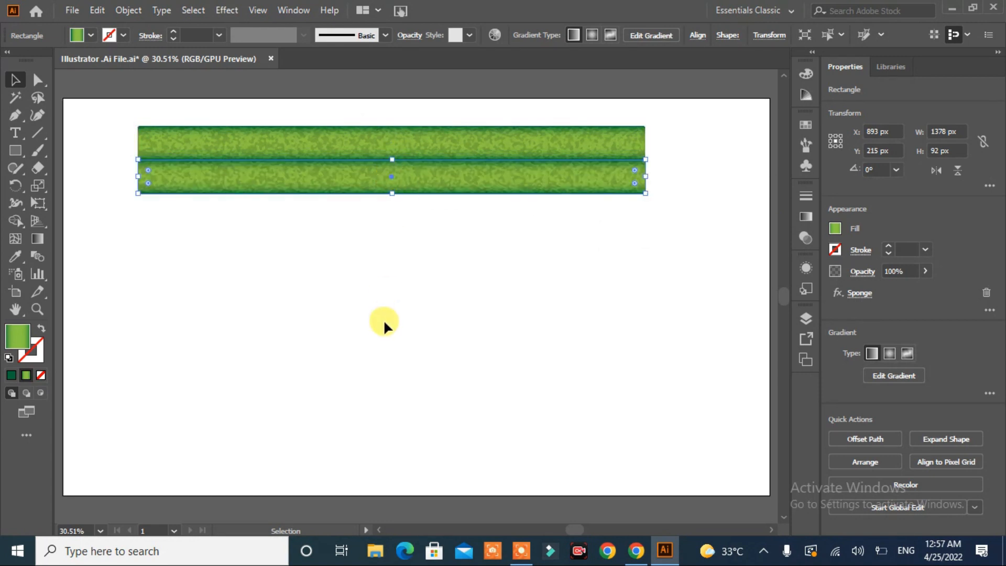
{"action": "key", "text": "ctrl+d"}
{"action": "key", "text": "ctrl+d"}
{"action": "key", "text": "ctrl+d"}
{"action": "key", "text": "ctrl+d"}
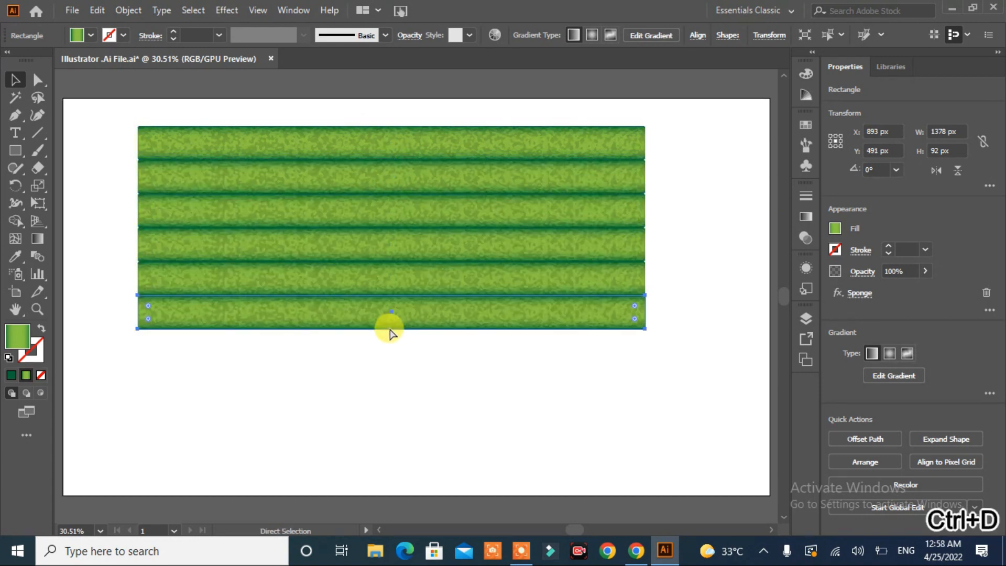
{"action": "key", "text": "ctrl+d"}
{"action": "key", "text": "ctrl+d"}
{"action": "key", "text": "ctrl+d"}
{"action": "key", "text": "ctrl+d"}
{"action": "key", "text": "ctrl+d"}
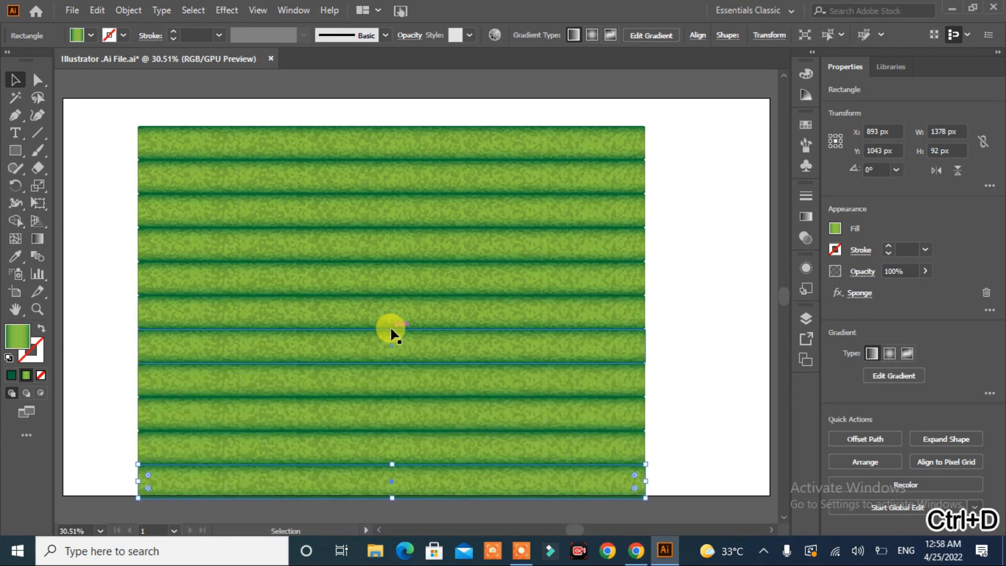
Rotate all the strips together by 90° and save them as a static symbol named New Symbol1.
{"action": "left_click_drag", "start_coordinate": [659, 118], "coordinate": [450, 496]}
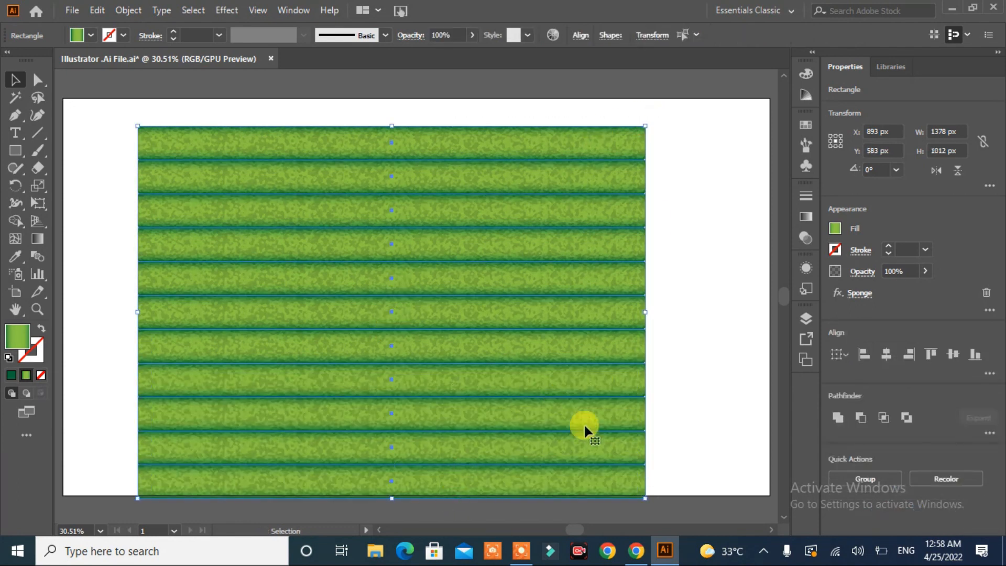
{"action": "left_click_drag", "start_coordinate": [647, 499], "coordinate": [567, 325]}
{"action": "left_click", "coordinate": [800, 169]}
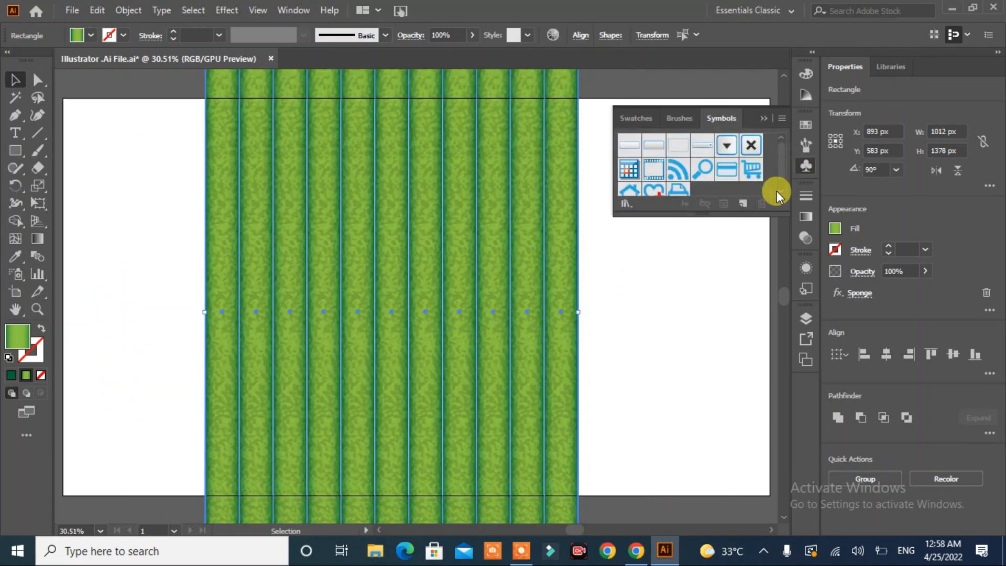
{"action": "left_click_drag", "start_coordinate": [489, 234], "coordinate": [707, 183]}
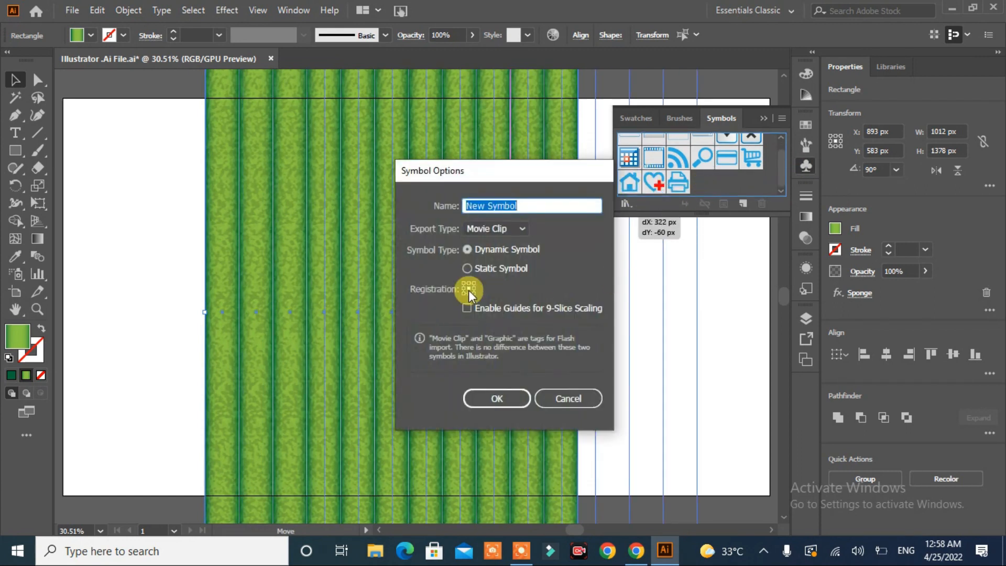
{"action": "left_click", "coordinate": [467, 269]}
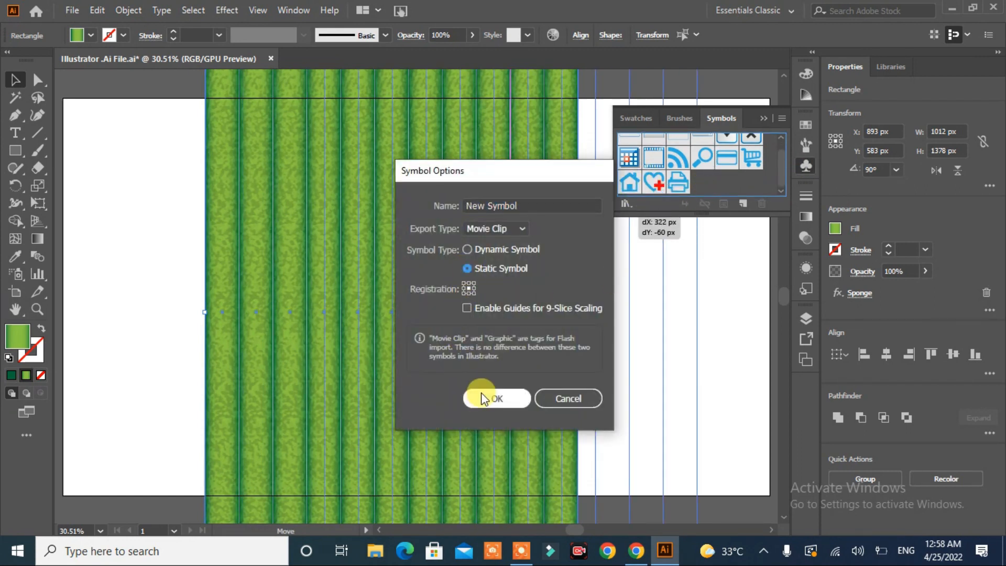
{"action": "left_click", "coordinate": [530, 205]}
{"action": "type", "text": "1"}
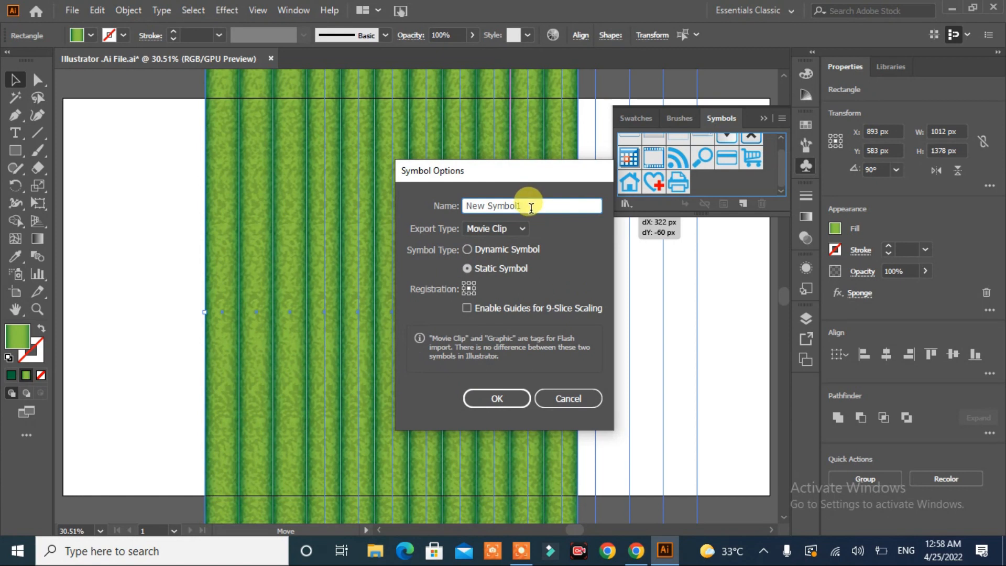
{"action": "left_click", "coordinate": [500, 398]}
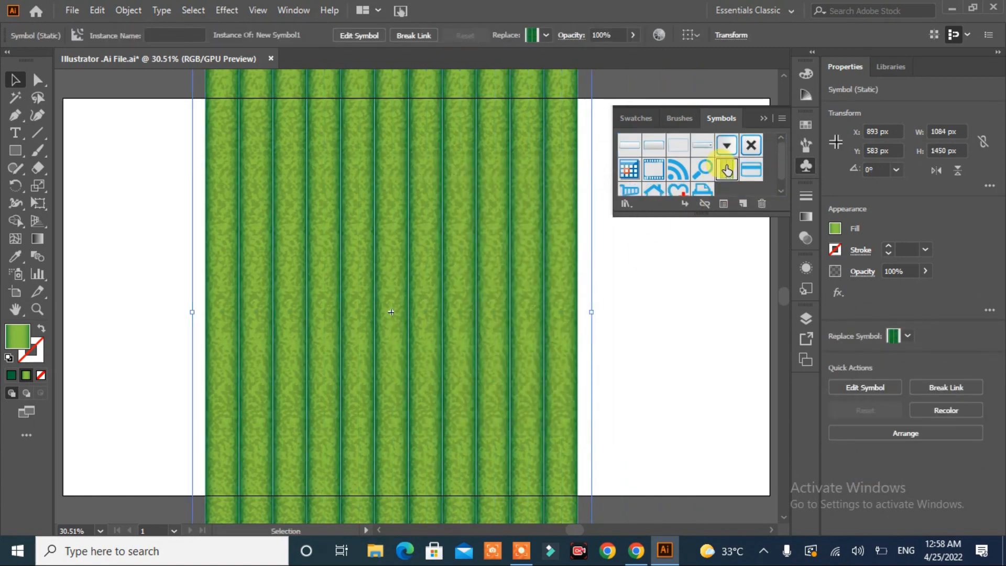
Delete the striped artwork from the artboard and draw a circle about 727 px in diameter in its place.
{"action": "key", "text": "Delete"}
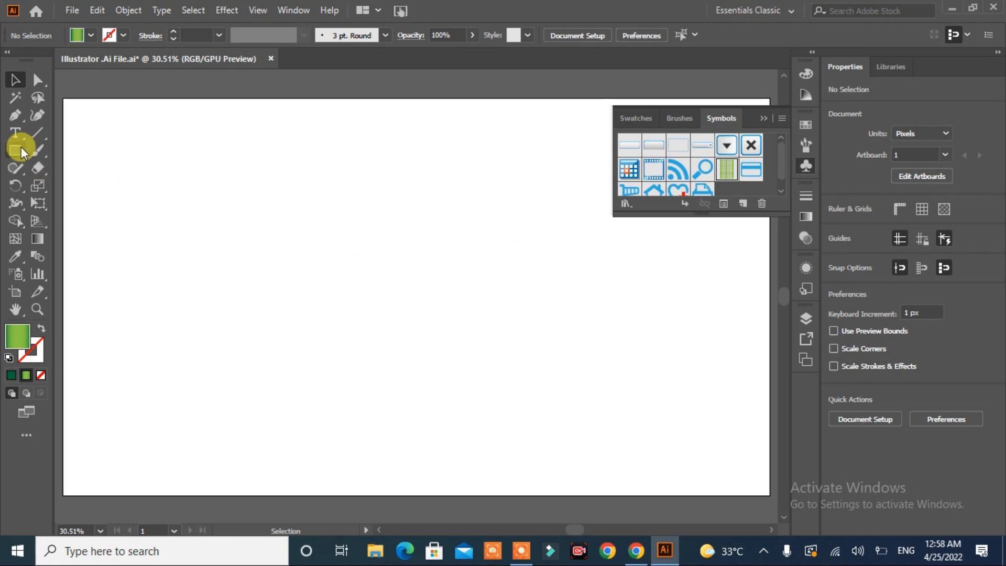
{"action": "left_click_drag", "start_coordinate": [18, 148], "coordinate": [99, 186]}
{"action": "left_click_drag", "start_coordinate": [314, 185], "coordinate": [584, 452]}
Delete the circle's left anchor point to leave only the right half circle.
{"action": "left_click", "coordinate": [37, 80]}
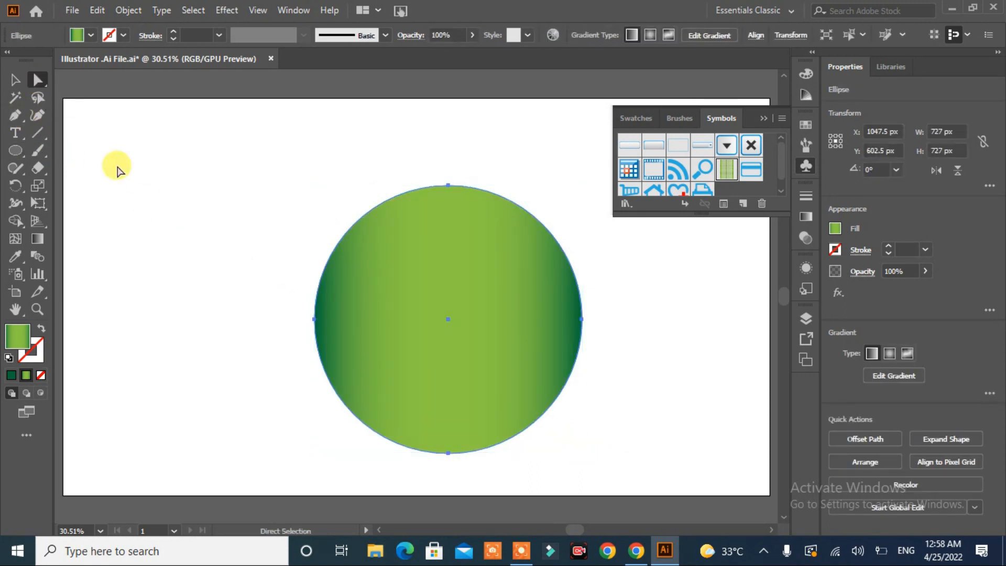
{"action": "left_click", "coordinate": [315, 319]}
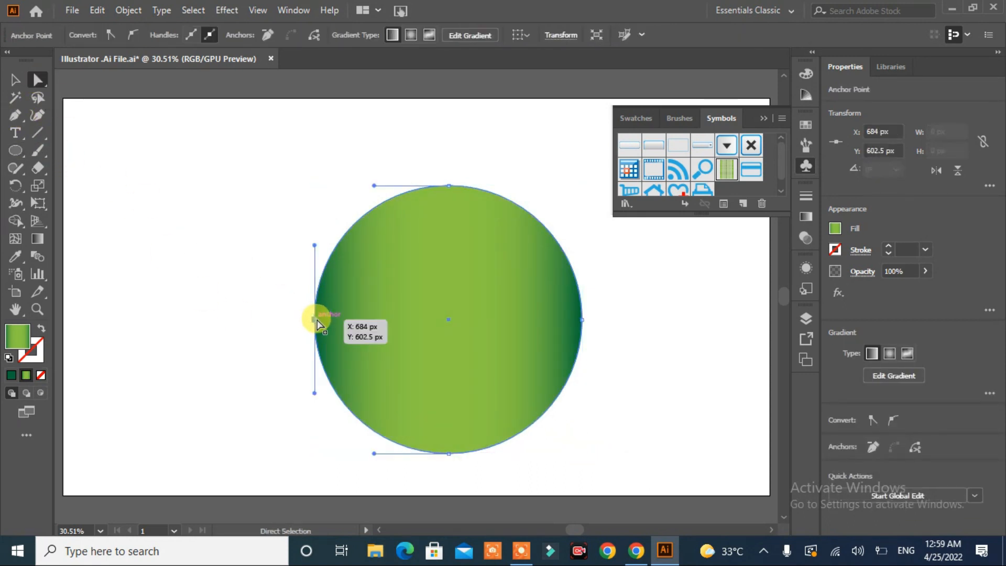
{"action": "key", "text": "Delete"}
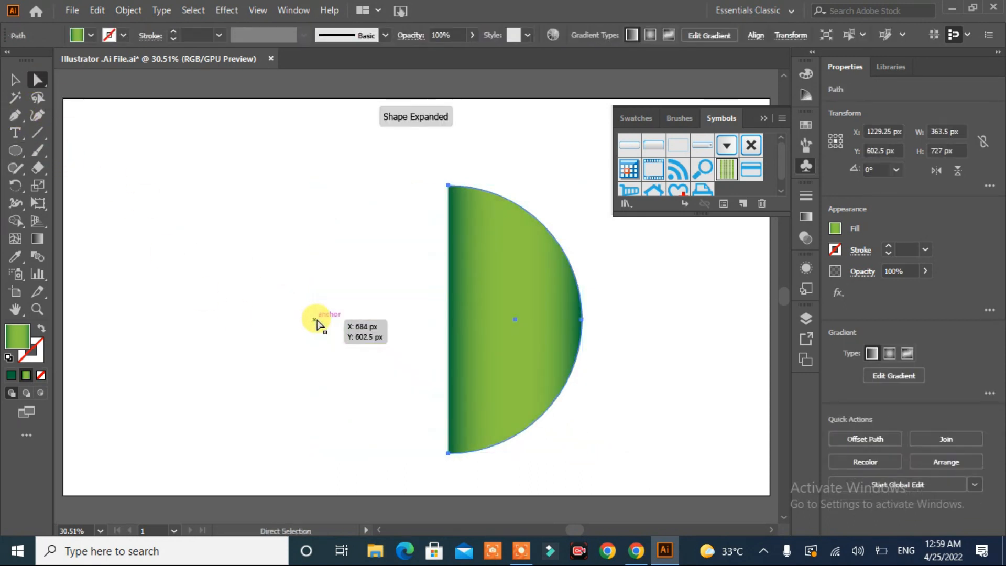
Apply a 3D Revolve effect to the half circle in the Isometric Bottom position and turn on its preview.
{"action": "left_click", "coordinate": [228, 10]}
{"action": "mouse_move", "coordinate": [250, 94]}
{"action": "left_click", "coordinate": [422, 112]}
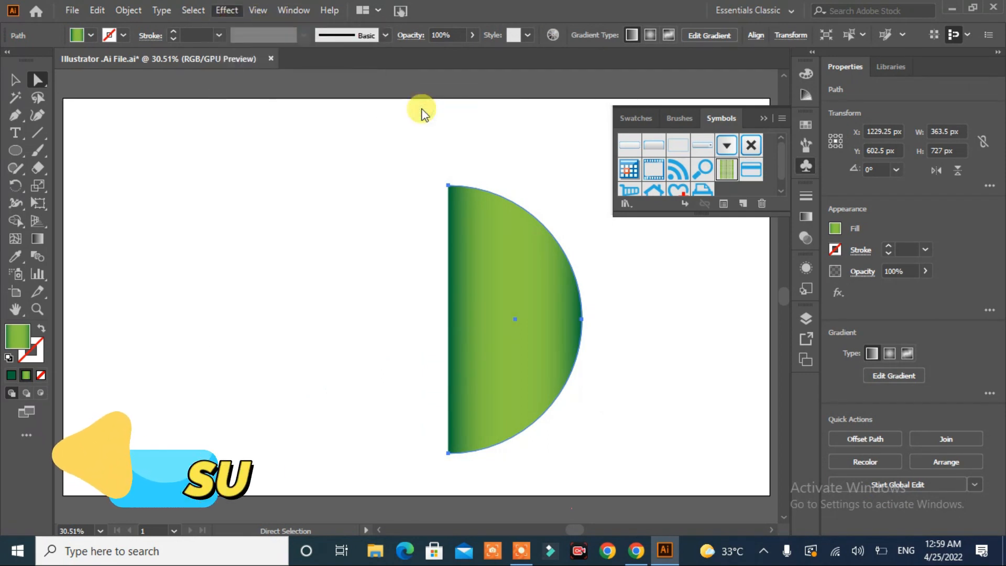
{"action": "left_click", "coordinate": [741, 85]}
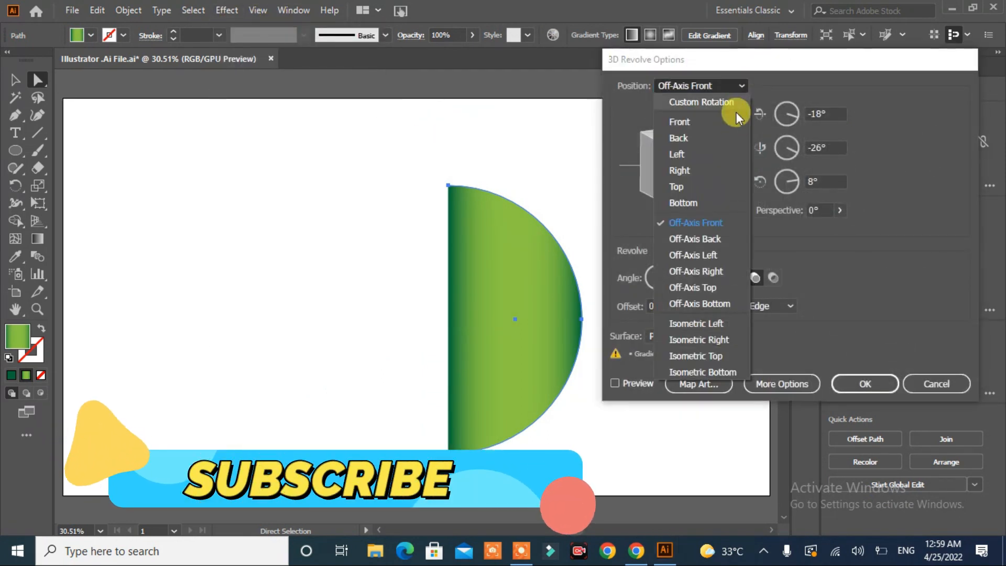
{"action": "left_click", "coordinate": [709, 372]}
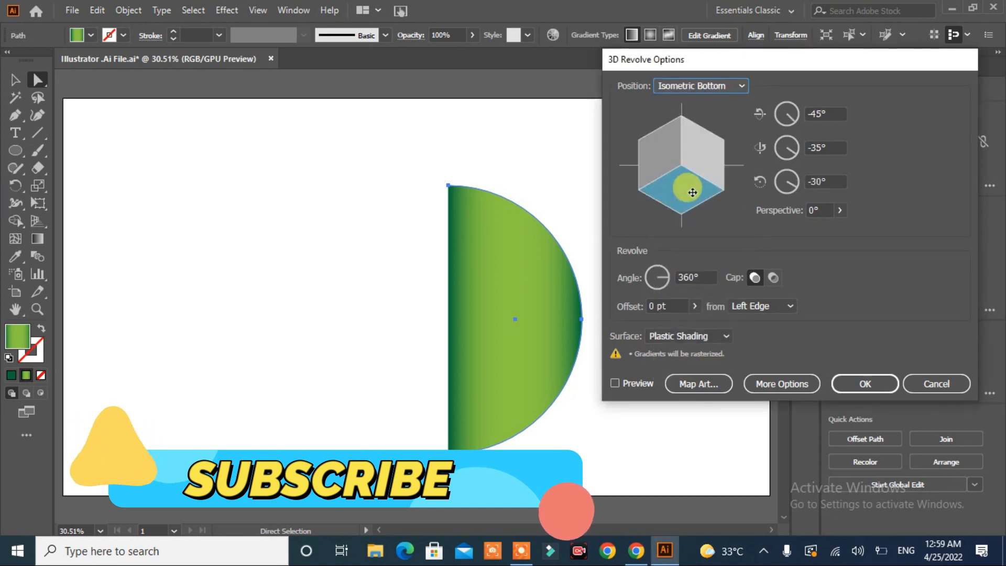
{"action": "left_click", "coordinate": [614, 383]}
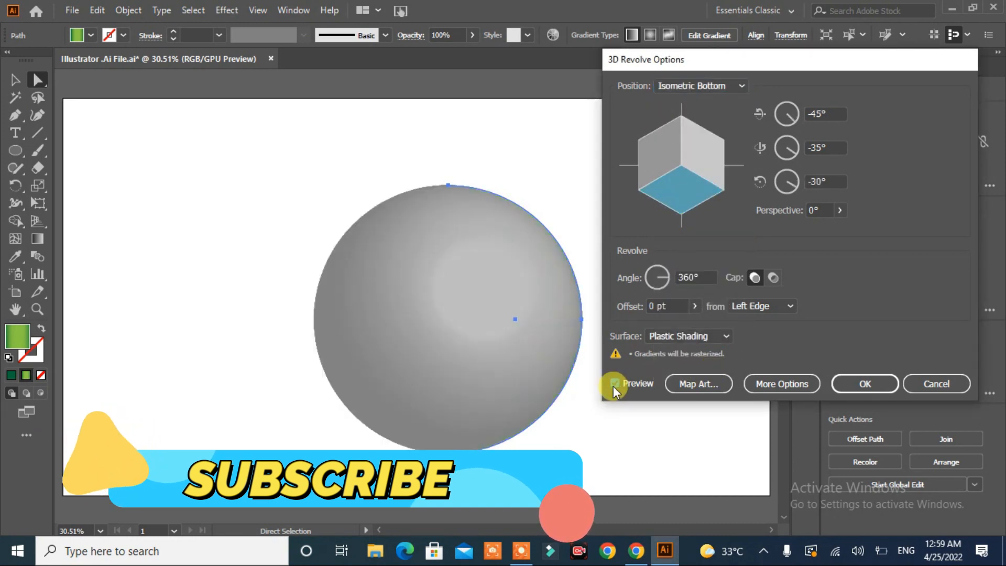
Map New Symbol1 onto surface 1 of the revolved sphere, stretch it across the surface's full width, and apply the effect.
{"action": "left_click", "coordinate": [706, 384]}
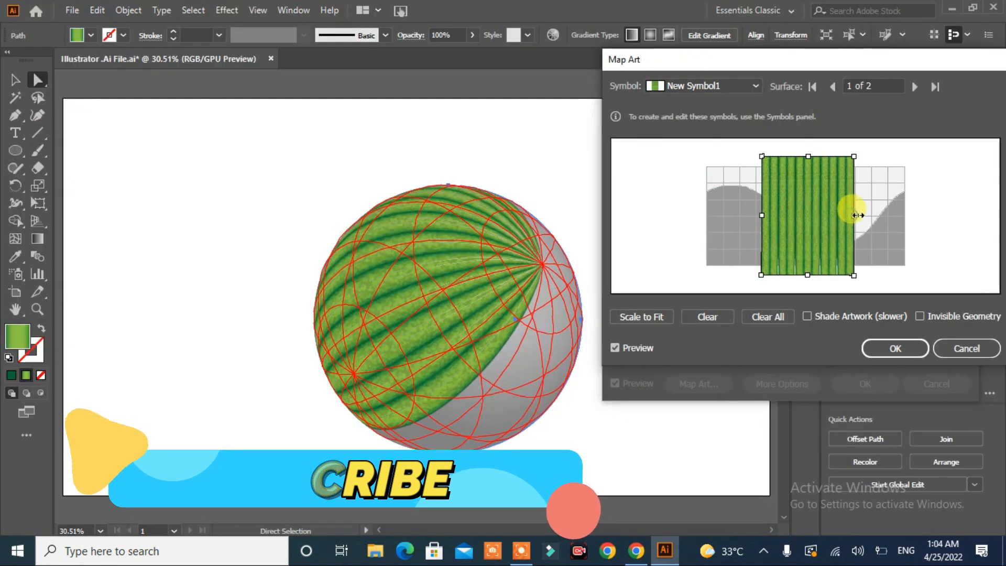
{"action": "left_click_drag", "start_coordinate": [855, 215], "coordinate": [905, 212]}
{"action": "left_click_drag", "start_coordinate": [761, 215], "coordinate": [707, 215]}
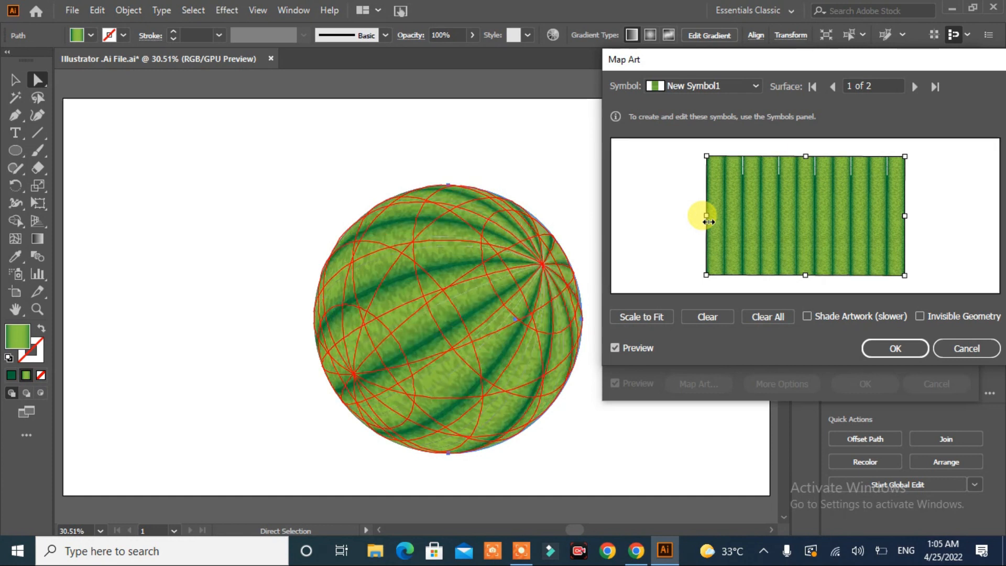
{"action": "left_click", "coordinate": [871, 349]}
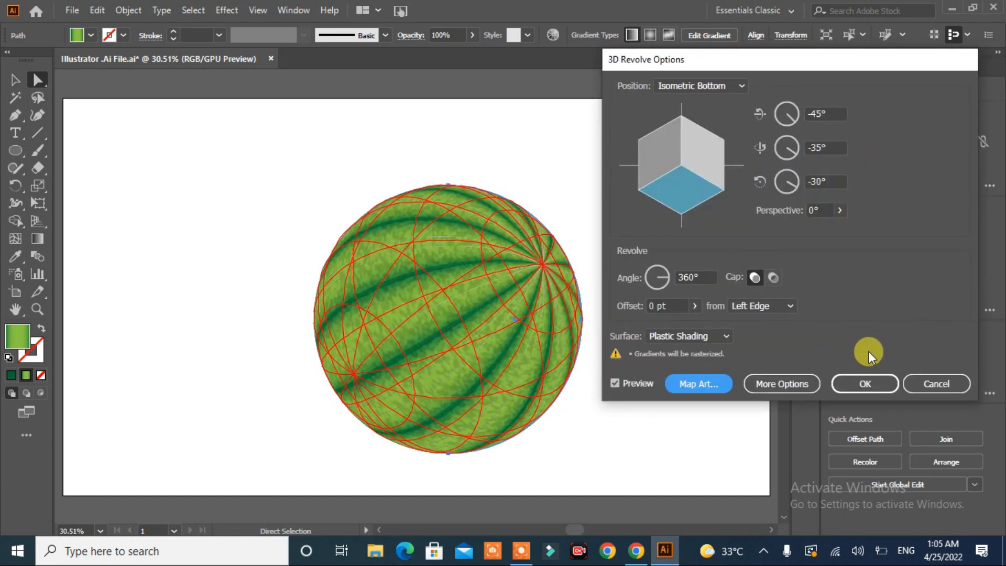
{"action": "left_click", "coordinate": [851, 386]}
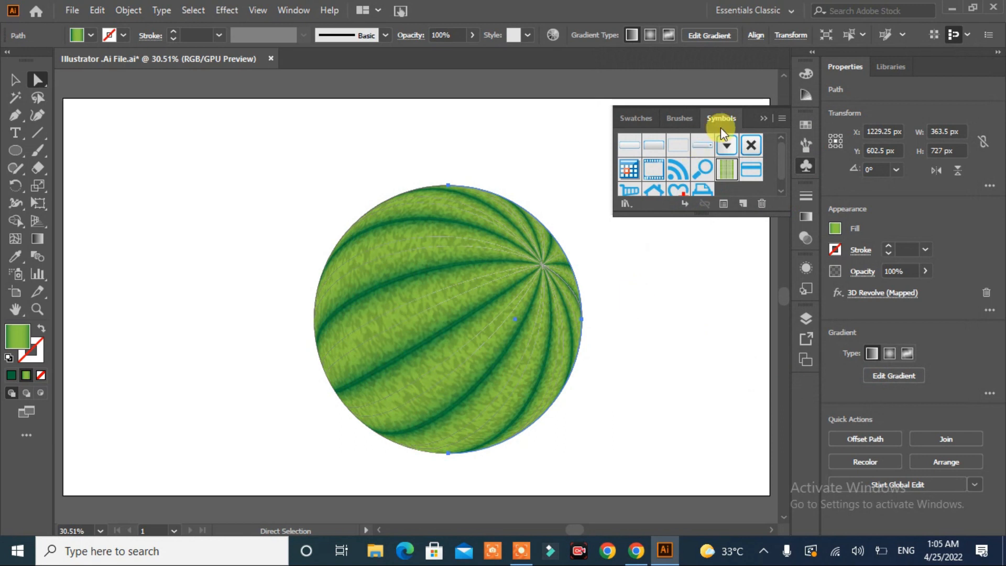
Collapse the symbol library and move the watermelon ball to the right side of the artboard.
{"action": "left_click", "coordinate": [763, 120]}
{"action": "left_click_drag", "start_coordinate": [474, 296], "coordinate": [642, 263]}
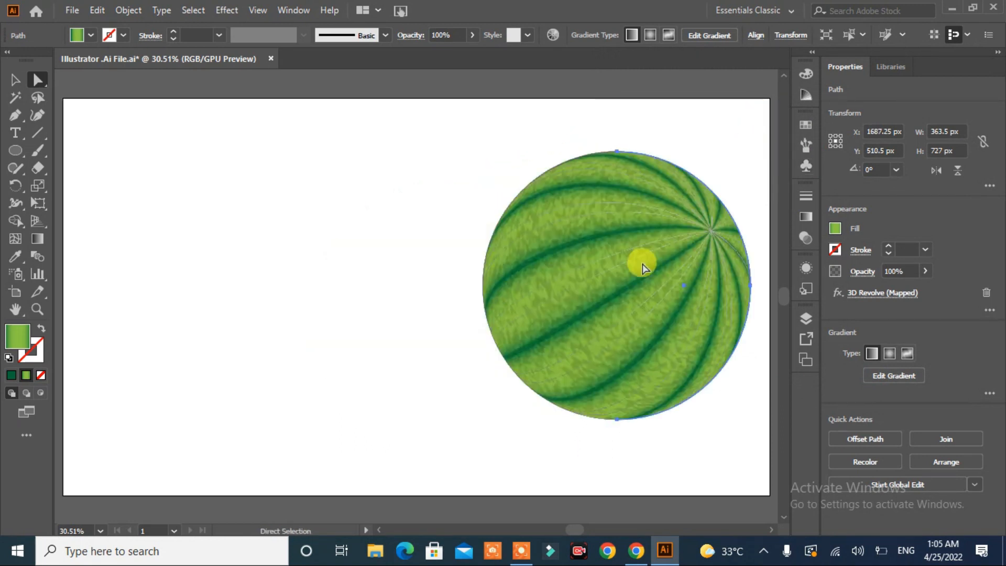
{"action": "left_click", "coordinate": [407, 319]}
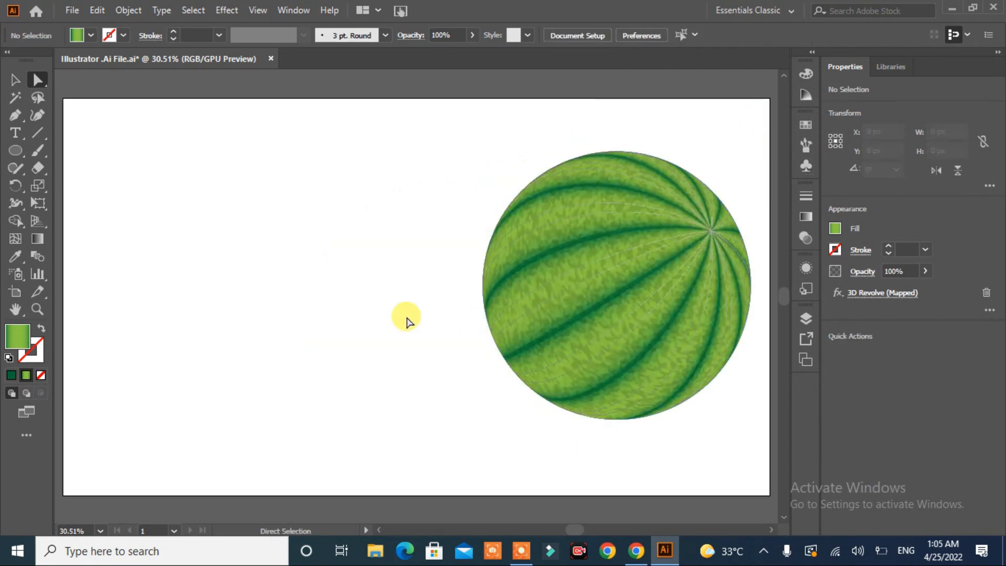
Draw a circle about 707 px in diameter beside the watermelon and place a copy about 56 px above it.
{"action": "left_click", "coordinate": [16, 150]}
{"action": "left_click_drag", "start_coordinate": [158, 209], "coordinate": [416, 467]}
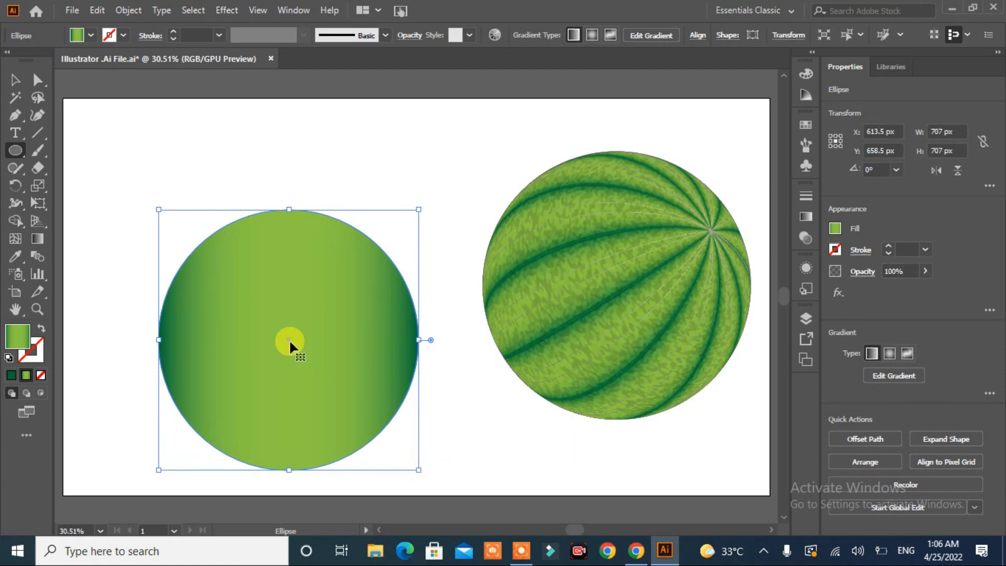
{"action": "left_click_drag", "start_coordinate": [289, 339], "coordinate": [289, 317]}
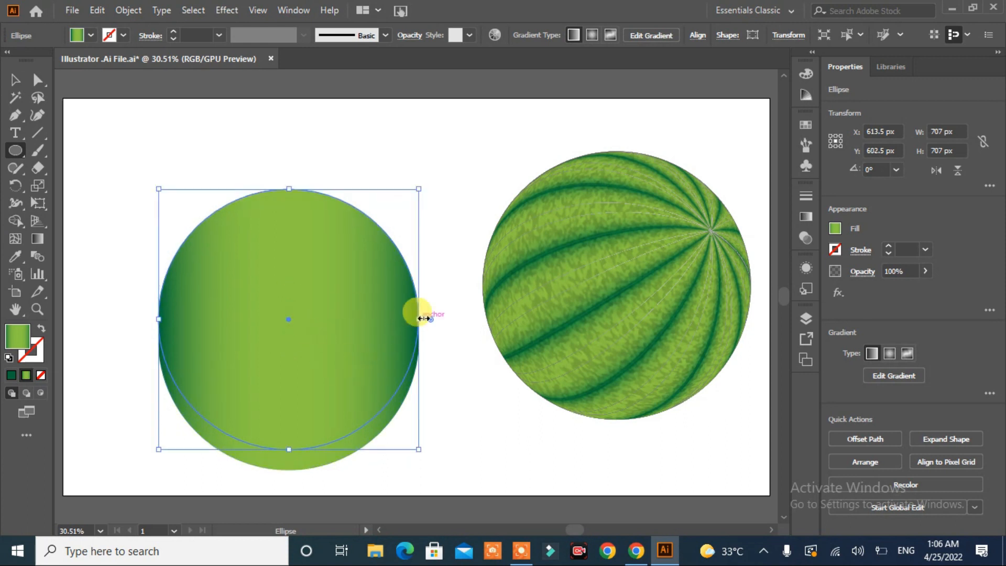
Select both overlapping circles and subtract the upper one from the lower one to leave a crescent rind.
{"action": "left_click", "coordinate": [17, 82]}
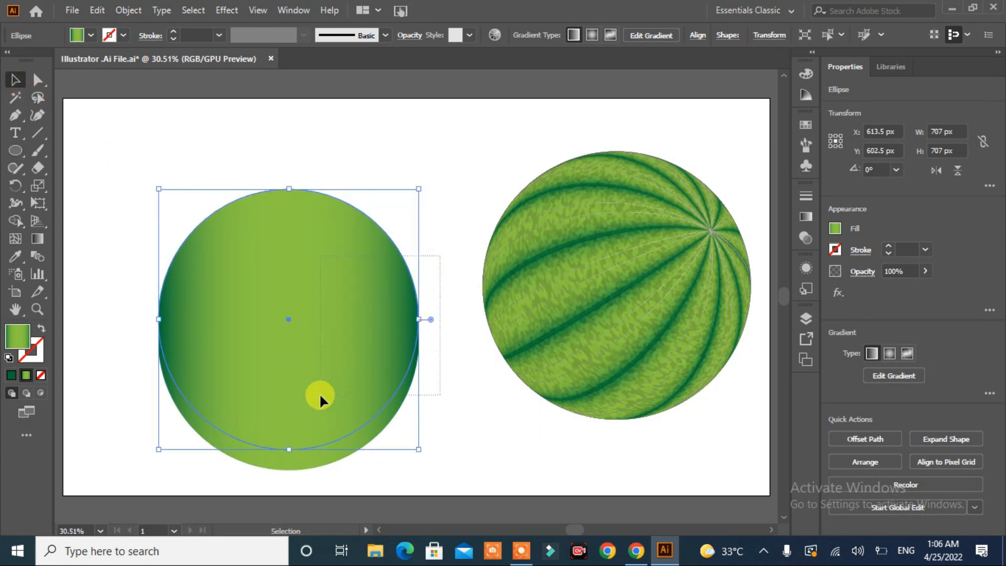
{"action": "left_click_drag", "start_coordinate": [321, 395], "coordinate": [321, 395]}
{"action": "left_click", "coordinate": [859, 417]}
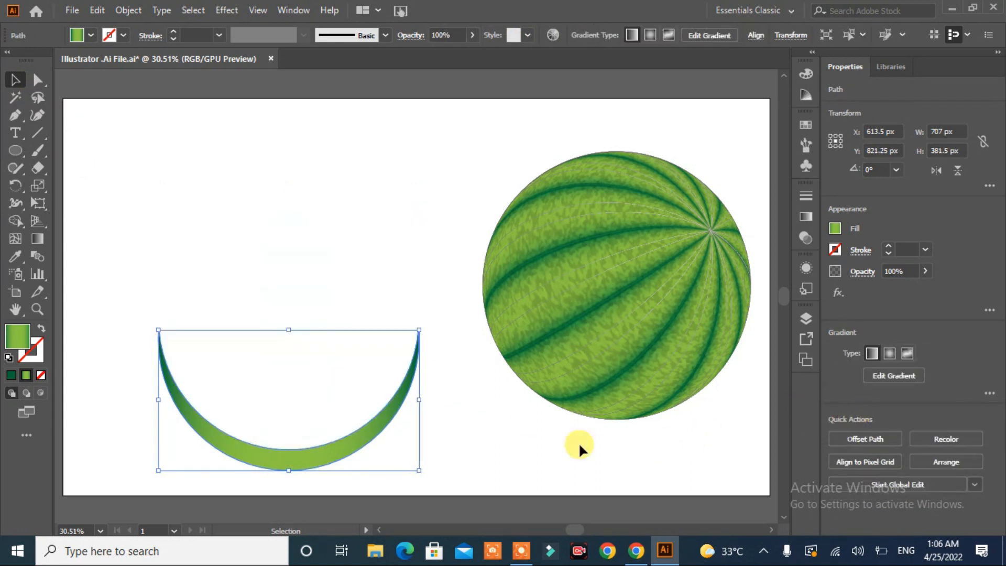
Duplicate the crescent slightly above the original and send the copy to the back.
{"action": "left_click_drag", "start_coordinate": [344, 439], "coordinate": [312, 420]}
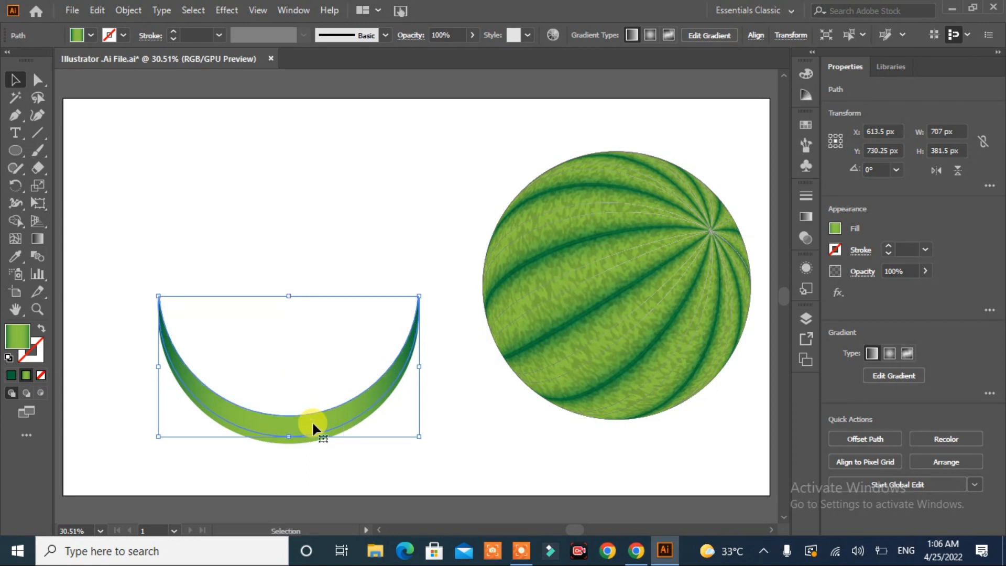
{"action": "right_click", "coordinate": [313, 422]}
{"action": "mouse_move", "coordinate": [370, 354]}
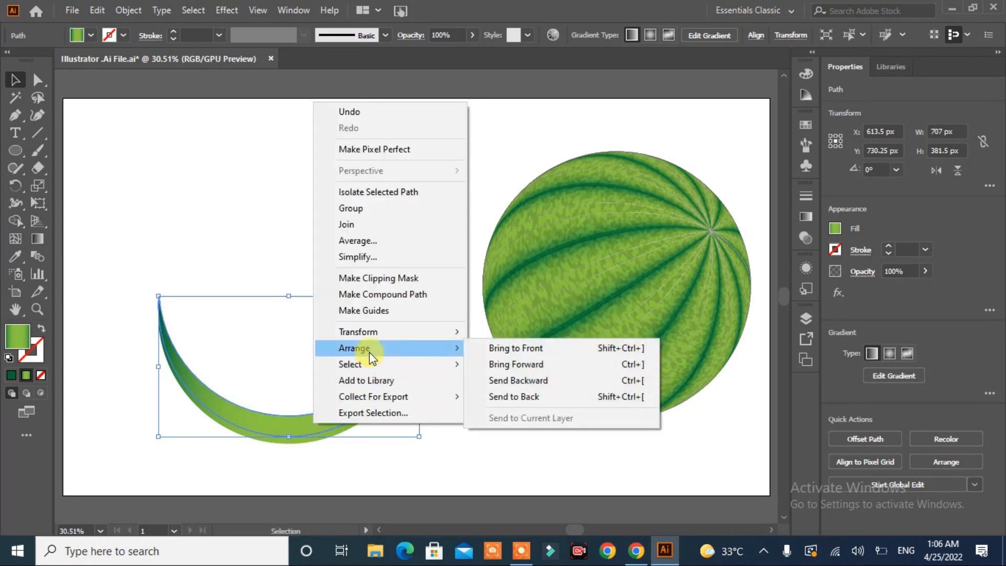
{"action": "left_click", "coordinate": [516, 397]}
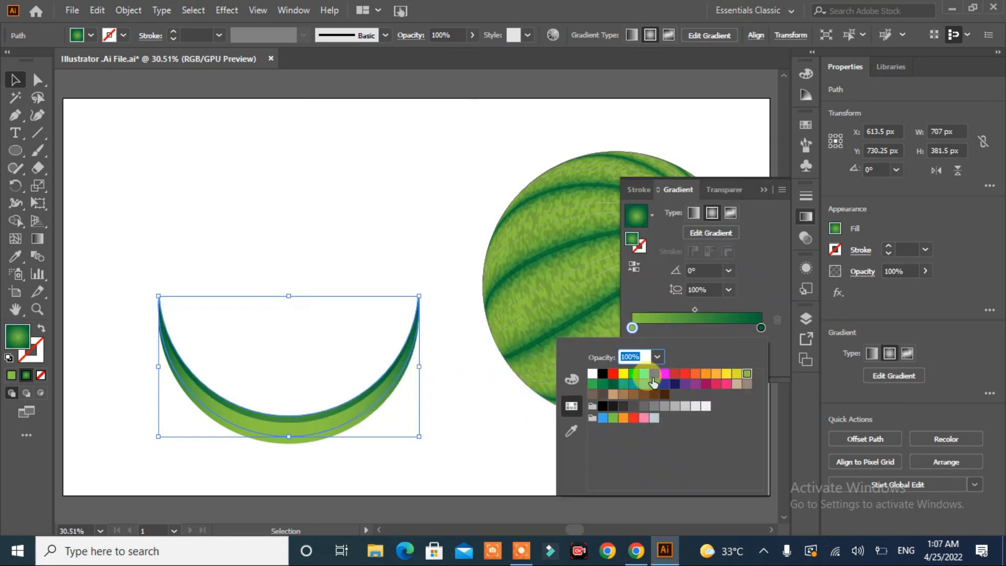
Recolor the upper crescent's radial gradient from light gray at the start to yellow at the end.
{"action": "left_click", "coordinate": [695, 406]}
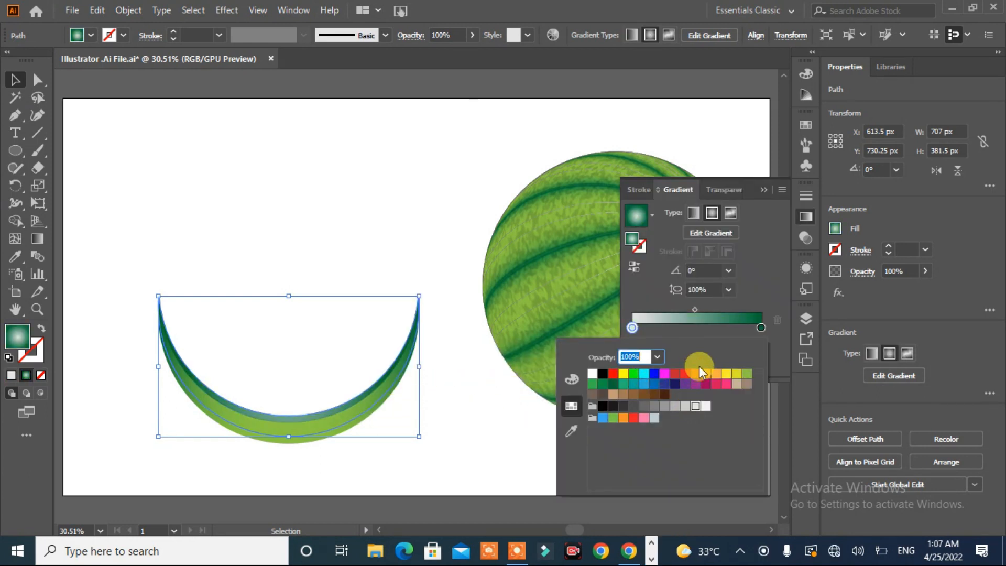
{"action": "double_click", "coordinate": [760, 325]}
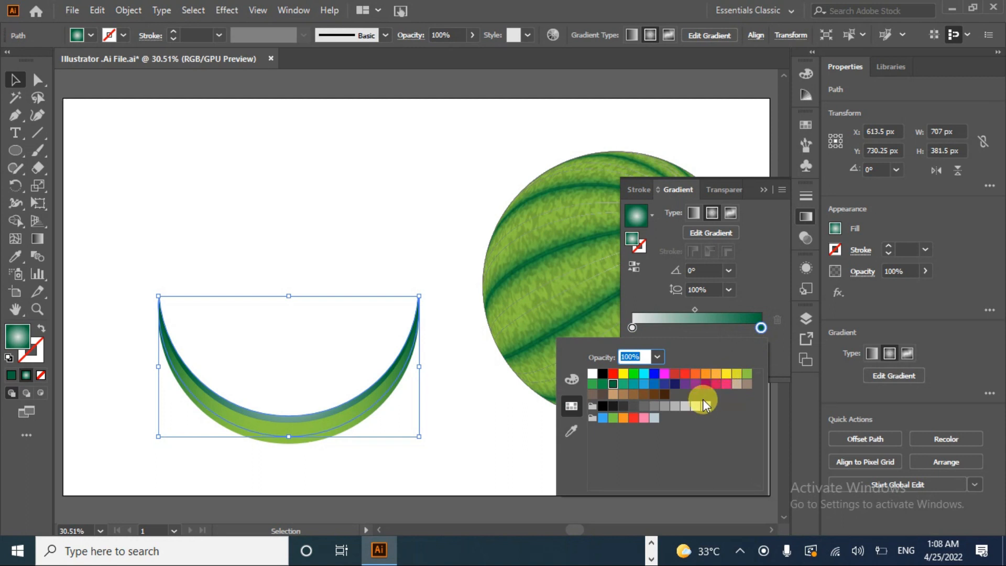
{"action": "left_click", "coordinate": [735, 374]}
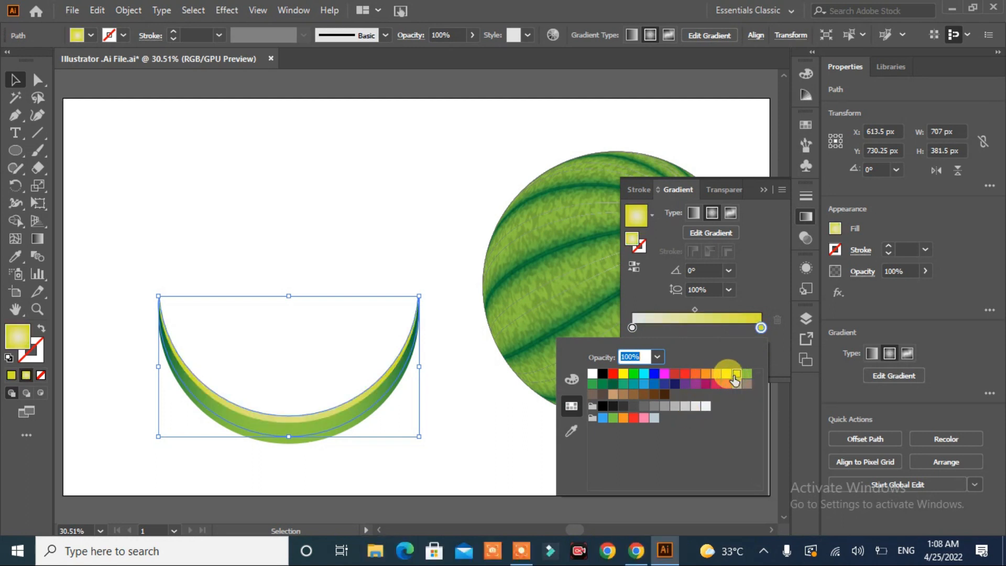
Set the crescent gradient's midpoint to about 71.85% and its yellow stop to about 88.83%.
{"action": "left_click", "coordinate": [693, 313]}
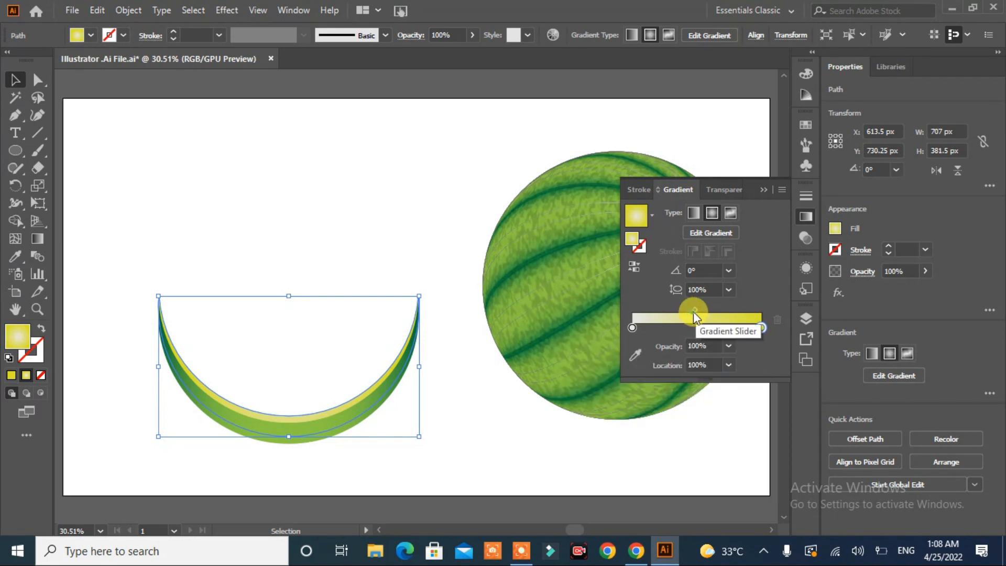
{"action": "left_click_drag", "start_coordinate": [695, 309], "coordinate": [712, 309]}
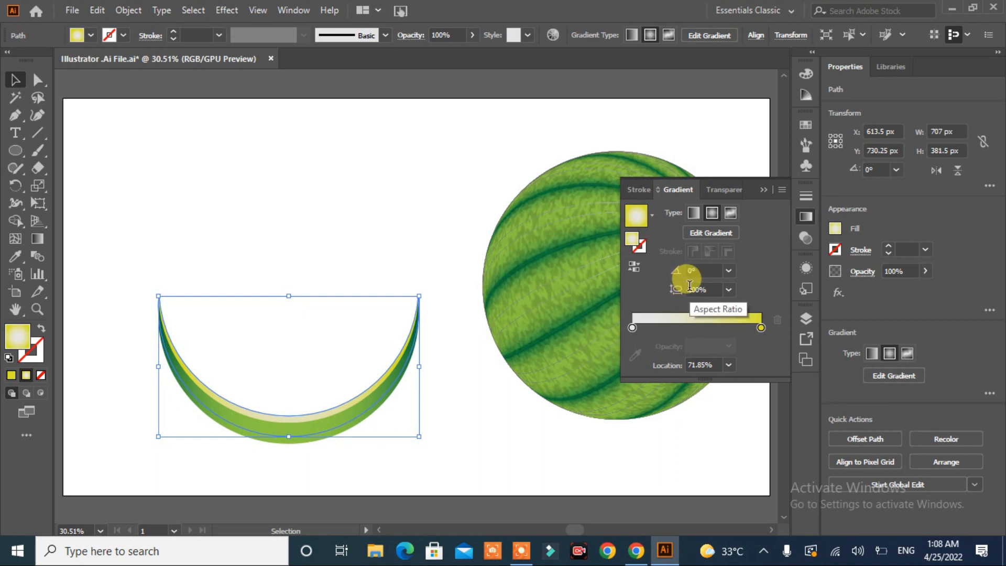
{"action": "left_click_drag", "start_coordinate": [761, 328], "coordinate": [745, 329]}
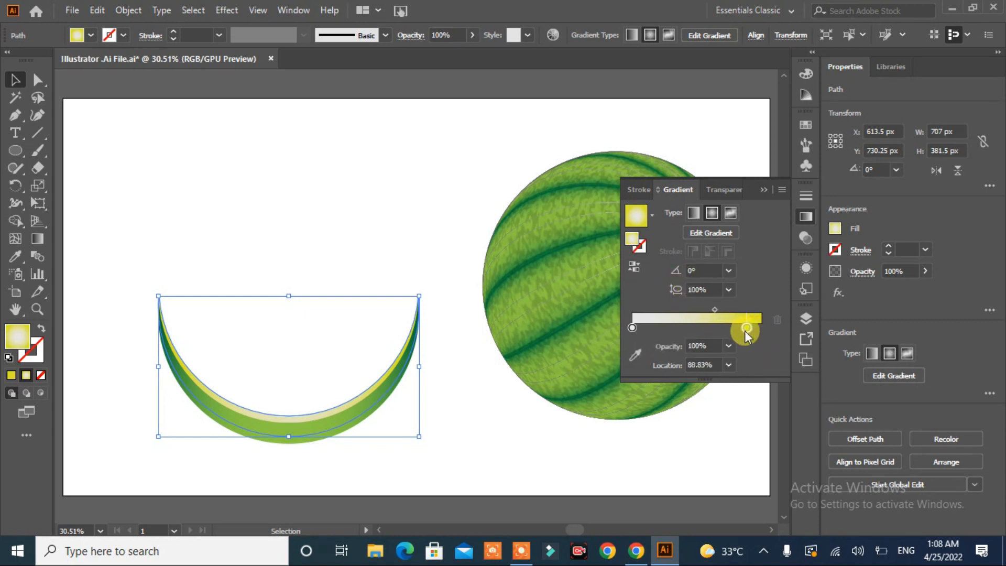
Reshape the crescent's radial gradient directly on the artwork into a wider ellipse with an aspect ratio of about 64.1%.
{"action": "left_click", "coordinate": [706, 237]}
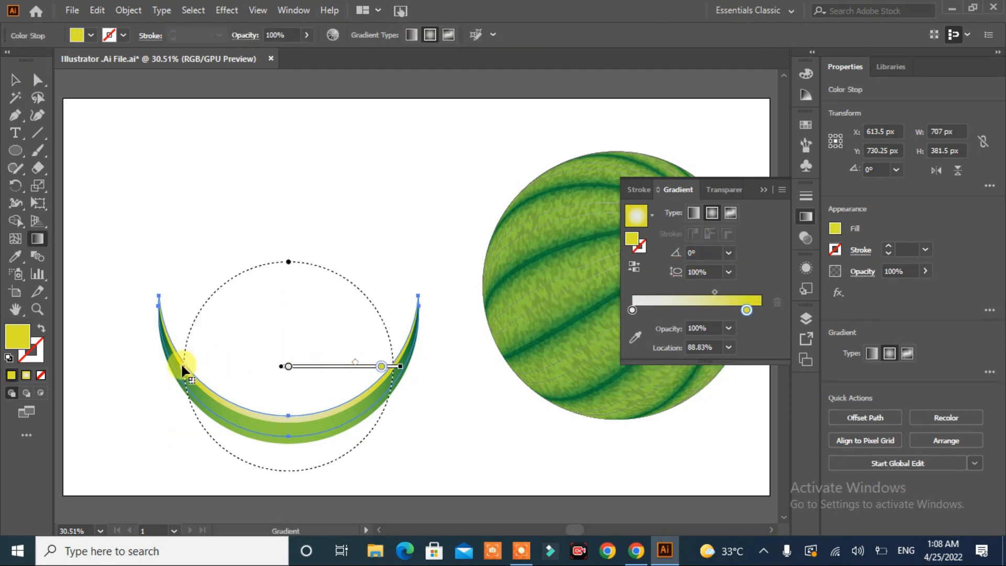
{"action": "left_click_drag", "start_coordinate": [181, 363], "coordinate": [141, 333]}
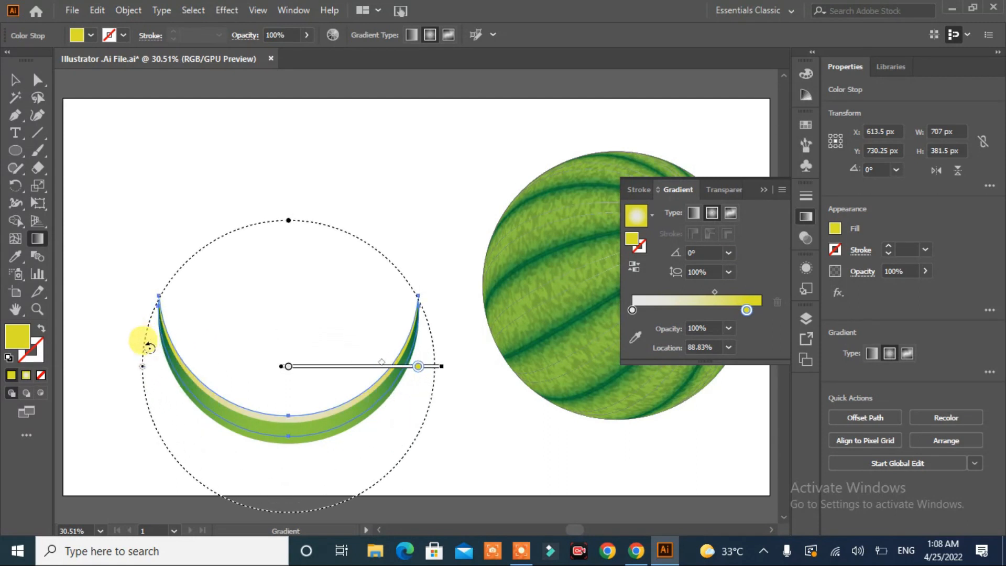
{"action": "left_click_drag", "start_coordinate": [288, 220], "coordinate": [311, 309]}
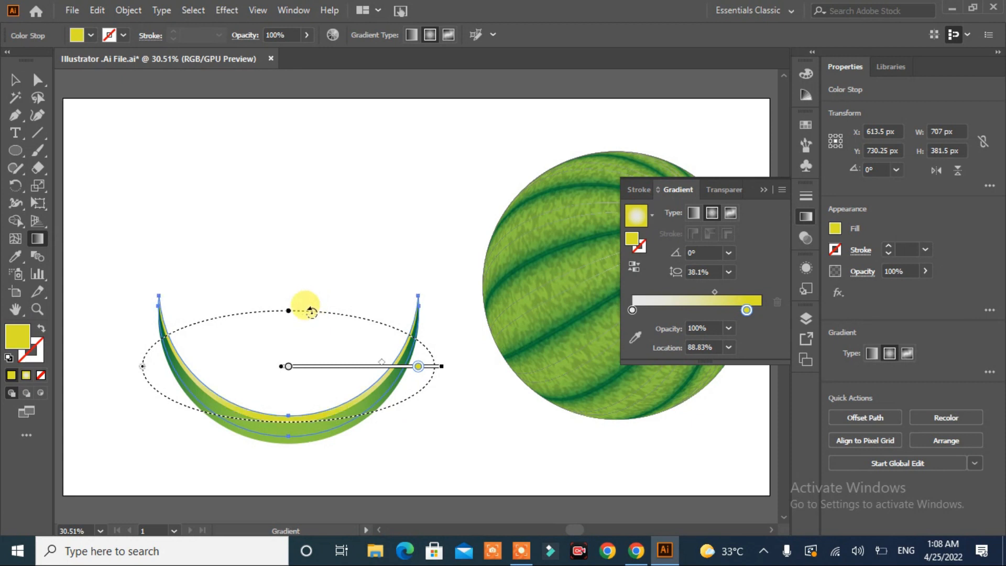
{"action": "left_click_drag", "start_coordinate": [142, 364], "coordinate": [192, 343]}
{"action": "left_click_drag", "start_coordinate": [288, 327], "coordinate": [289, 308]}
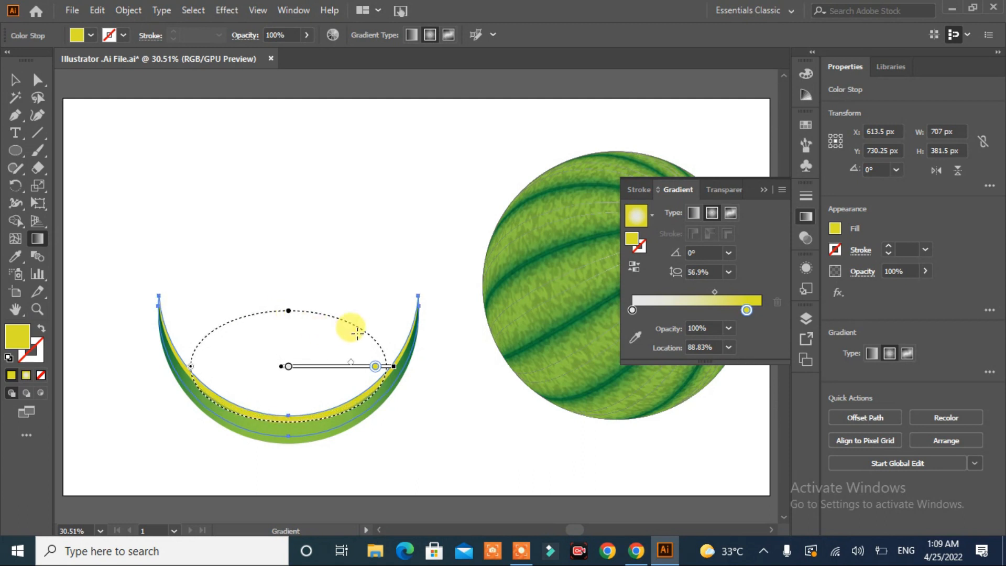
{"action": "left_click_drag", "start_coordinate": [288, 311], "coordinate": [298, 257]}
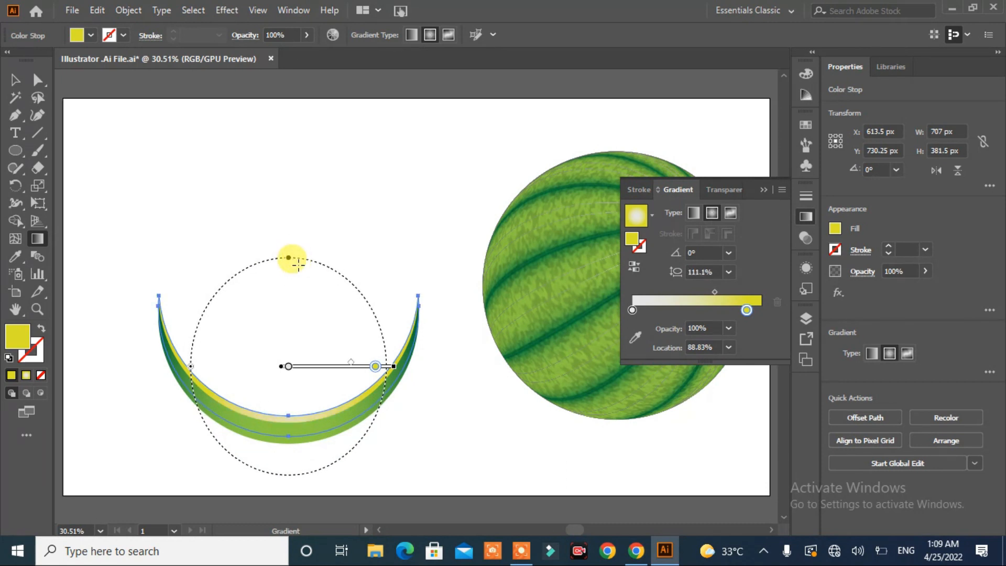
{"action": "left_click_drag", "start_coordinate": [192, 367], "coordinate": [148, 327]}
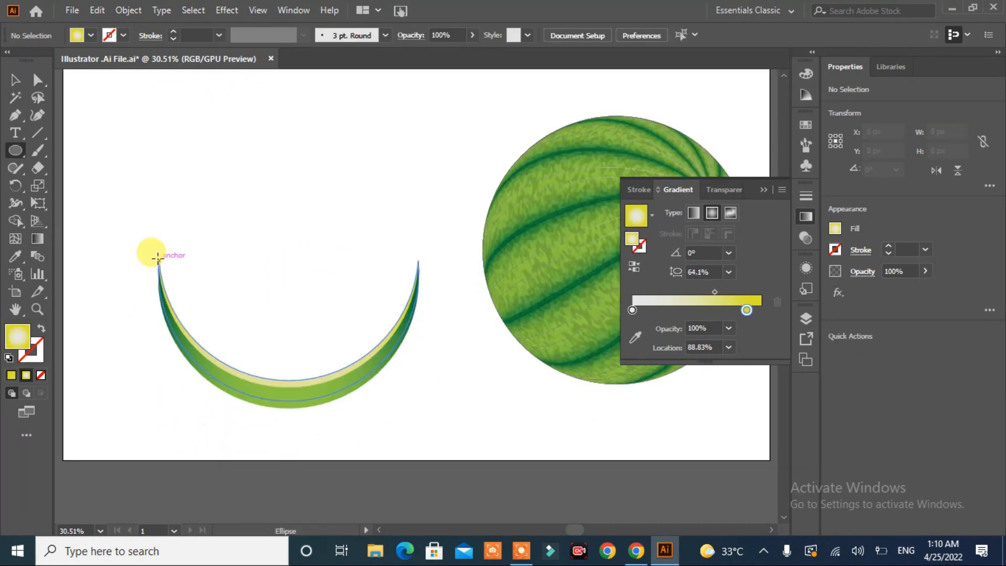
Draw a circle about 706 px in diameter and nest it inside the rind, centered at about X 617 px, Y 513 px.
{"action": "left_click_drag", "start_coordinate": [158, 258], "coordinate": [419, 521]}
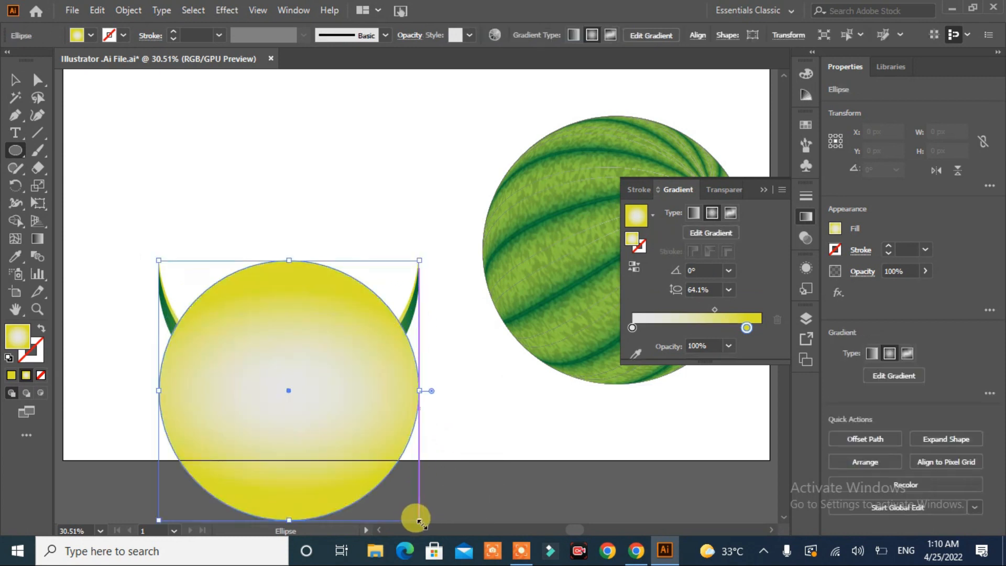
{"action": "left_click_drag", "start_coordinate": [288, 393], "coordinate": [291, 251]}
{"action": "key", "text": "Left"}
{"action": "key", "text": "Left"}
{"action": "key", "text": "Left"}
{"action": "key", "text": "Left"}
{"action": "key", "text": "Left"}
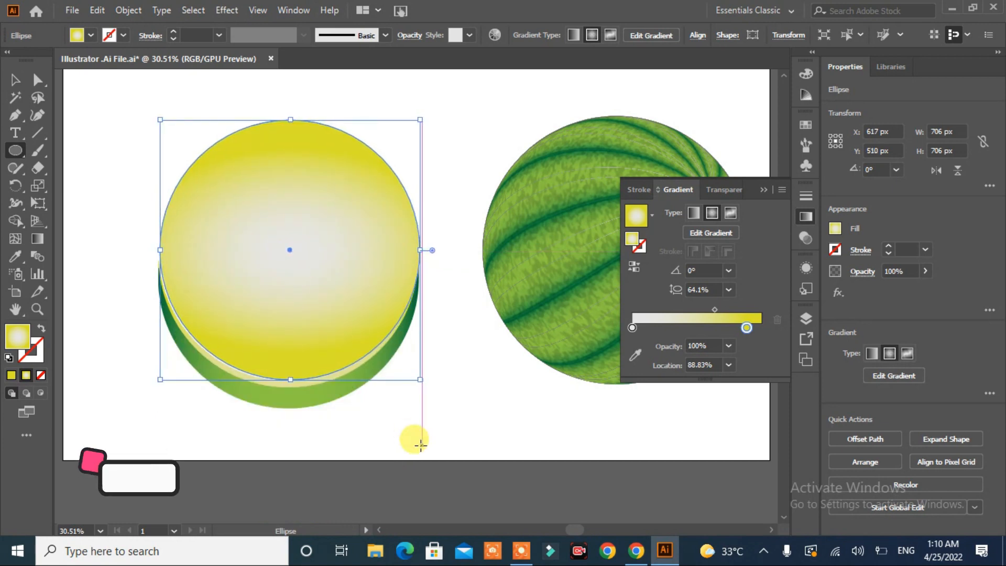
{"action": "key", "text": "Down"}
{"action": "key", "text": "Down"}
{"action": "key", "text": "Down"}
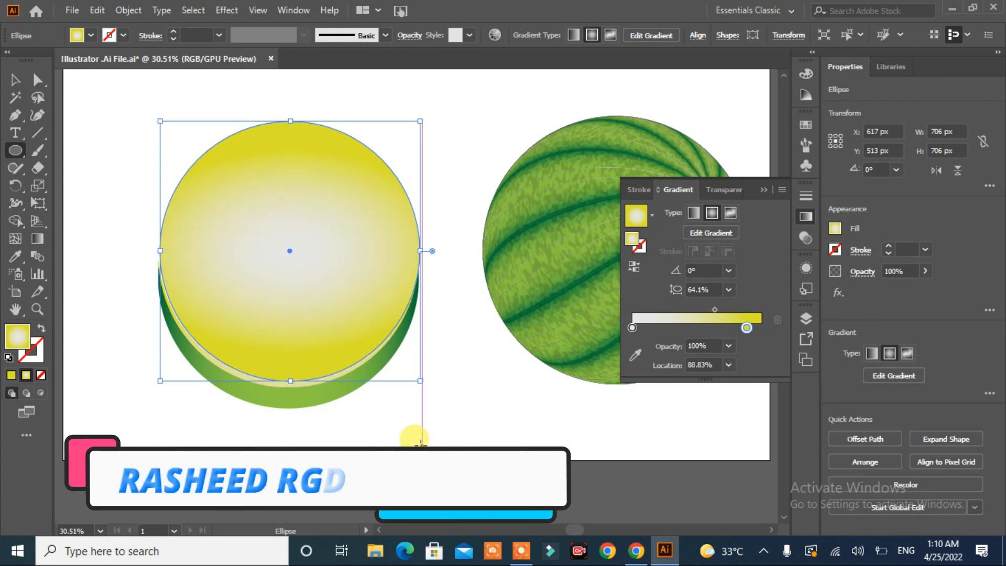
Delete the yellow circle's top anchor point to leave only the lower half circle.
{"action": "left_click", "coordinate": [37, 79]}
{"action": "left_click", "coordinate": [291, 123]}
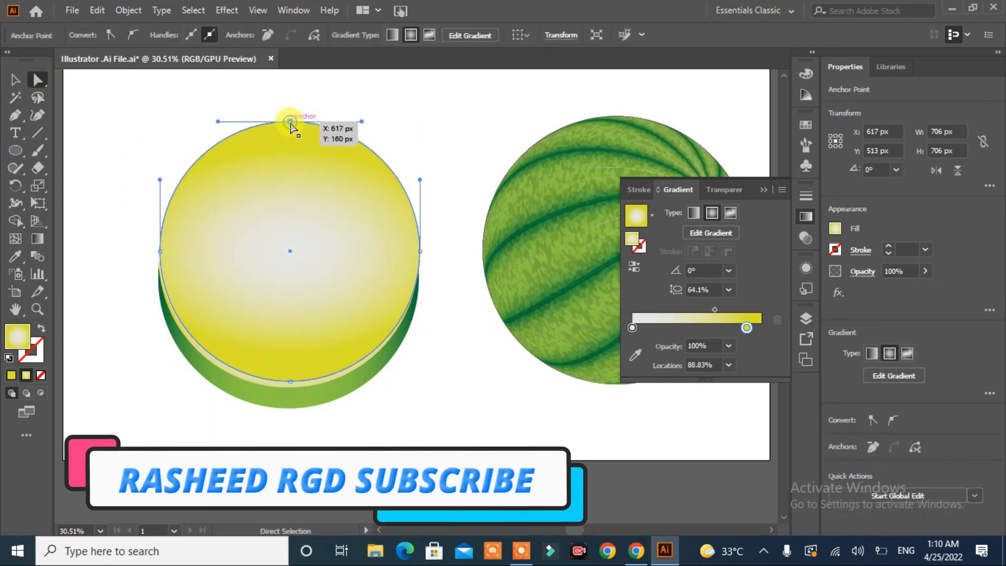
{"action": "key", "text": "Delete"}
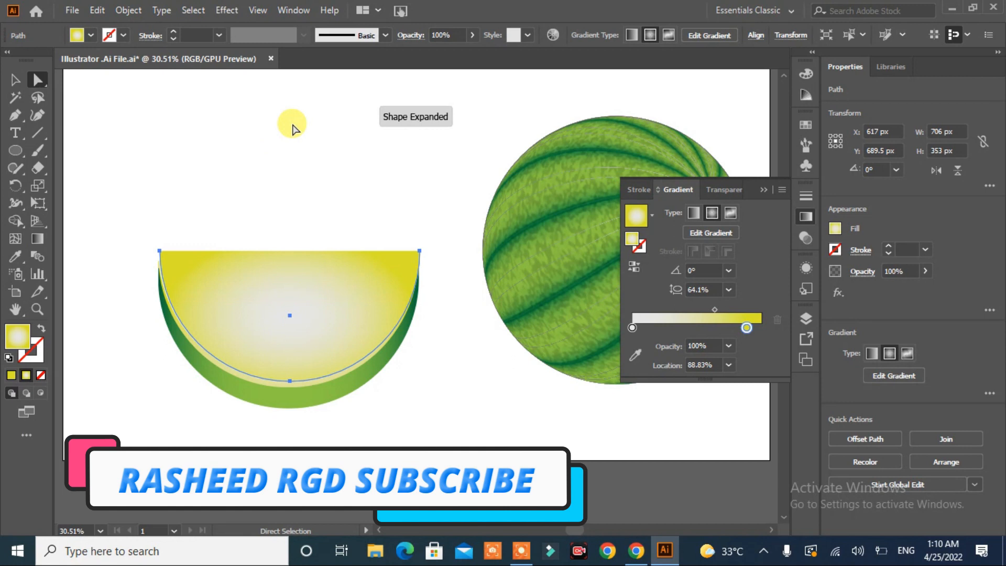
Lower the half circle's top edge to a height of about 308 px and set its gradient midpoint to about 42.29%.
{"action": "left_click", "coordinate": [15, 80]}
{"action": "left_click_drag", "start_coordinate": [288, 251], "coordinate": [288, 268]}
{"action": "left_click_drag", "start_coordinate": [714, 310], "coordinate": [677, 314]}
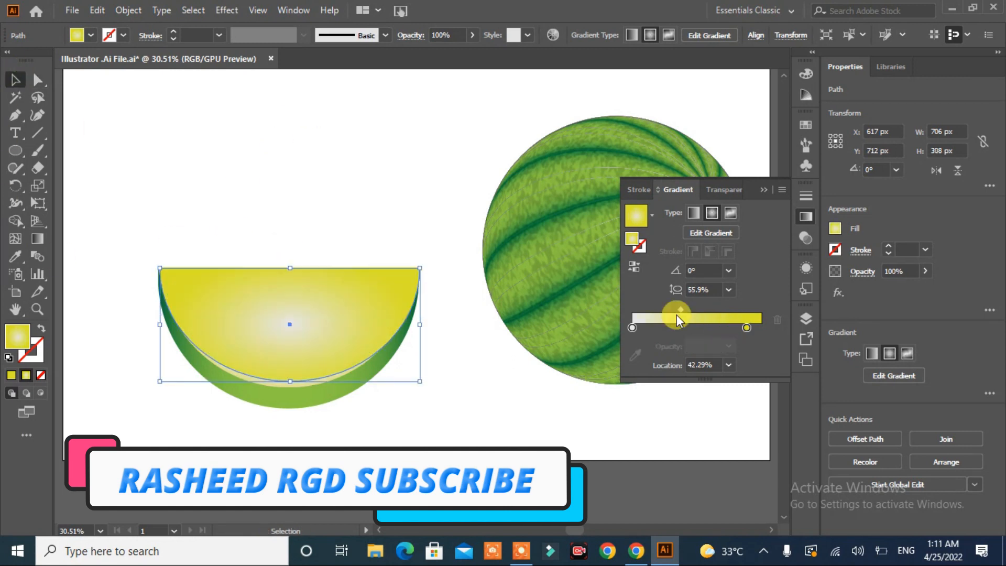
Recolor the half circle's radial gradient with a bright red outer stop and a darker red center stop.
{"action": "double_click", "coordinate": [746, 329]}
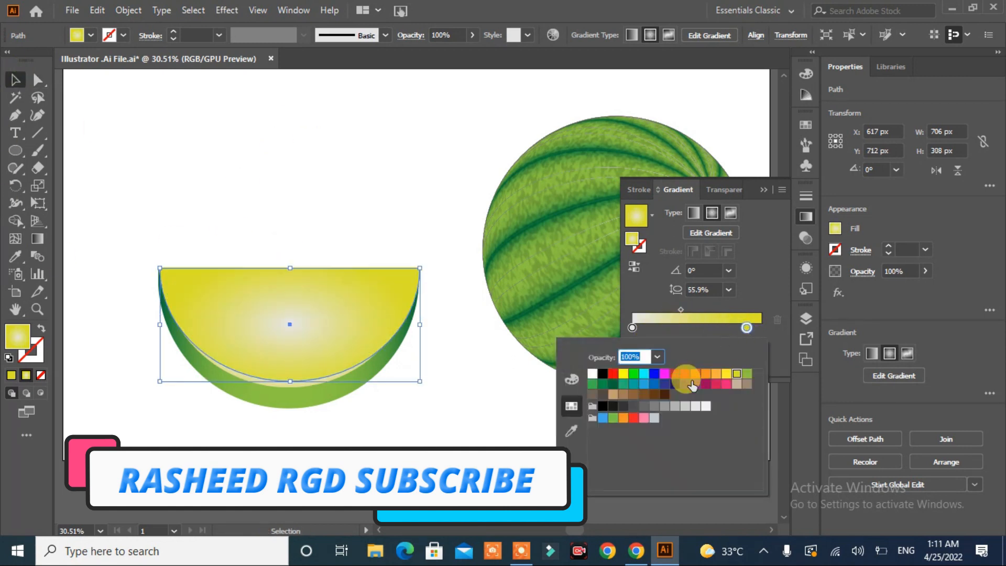
{"action": "left_click", "coordinate": [684, 374]}
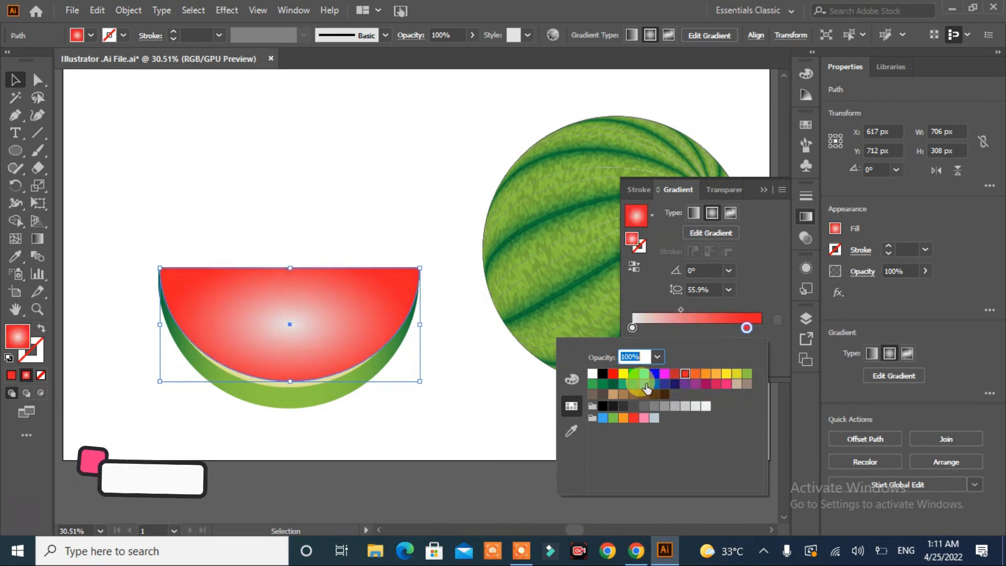
{"action": "double_click", "coordinate": [631, 328]}
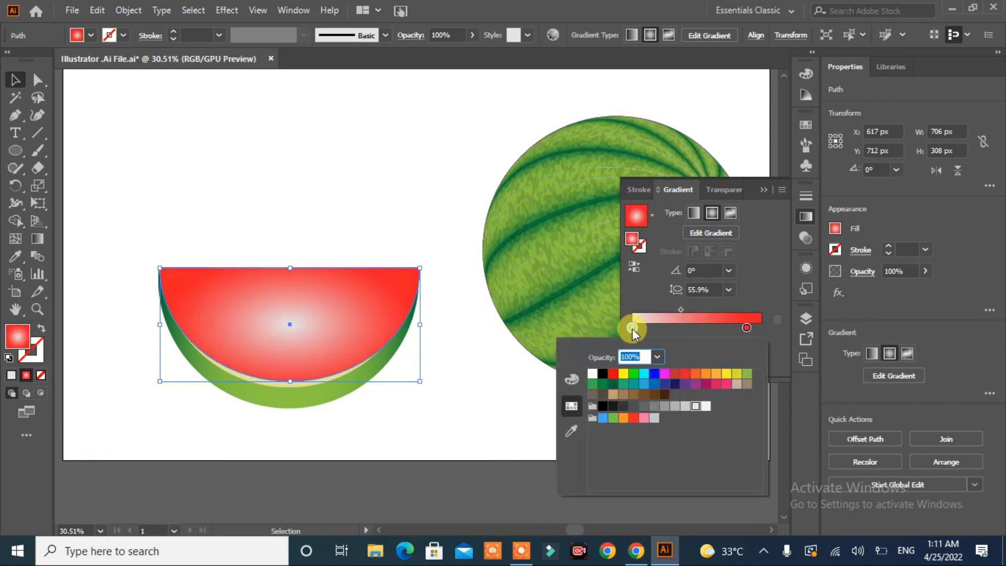
{"action": "left_click", "coordinate": [613, 373]}
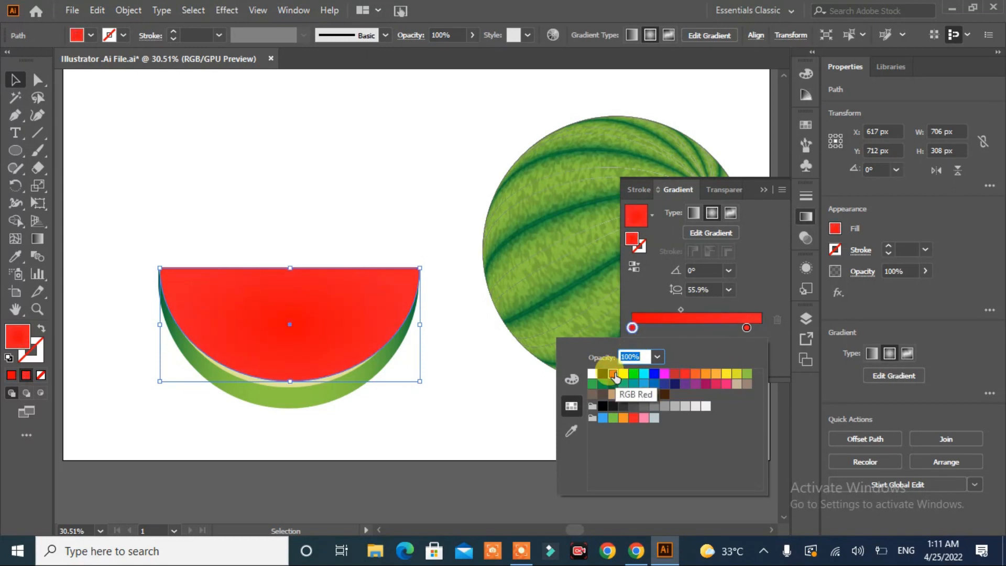
{"action": "left_click", "coordinate": [685, 374]}
{"action": "left_click", "coordinate": [695, 375]}
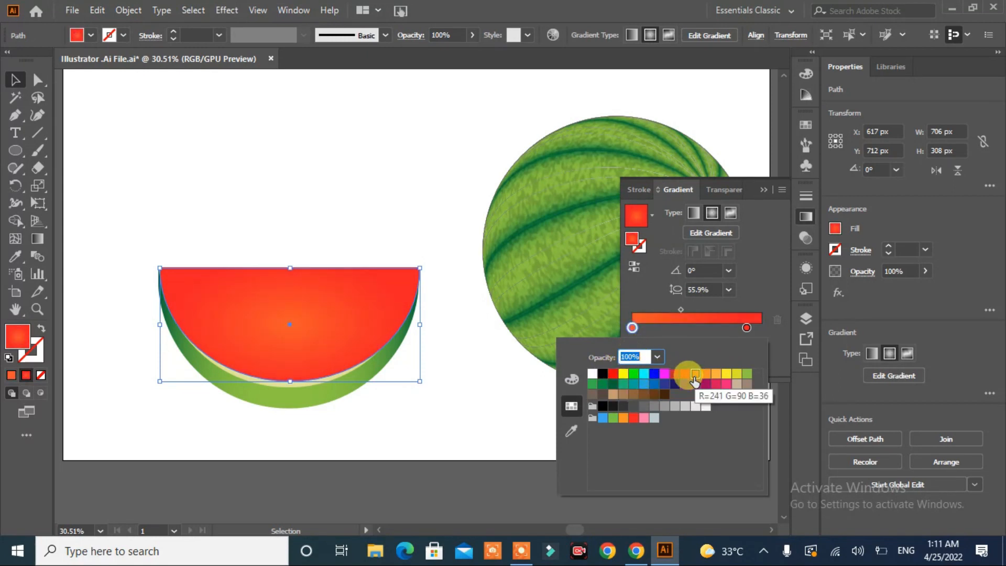
{"action": "left_click", "coordinate": [675, 375]}
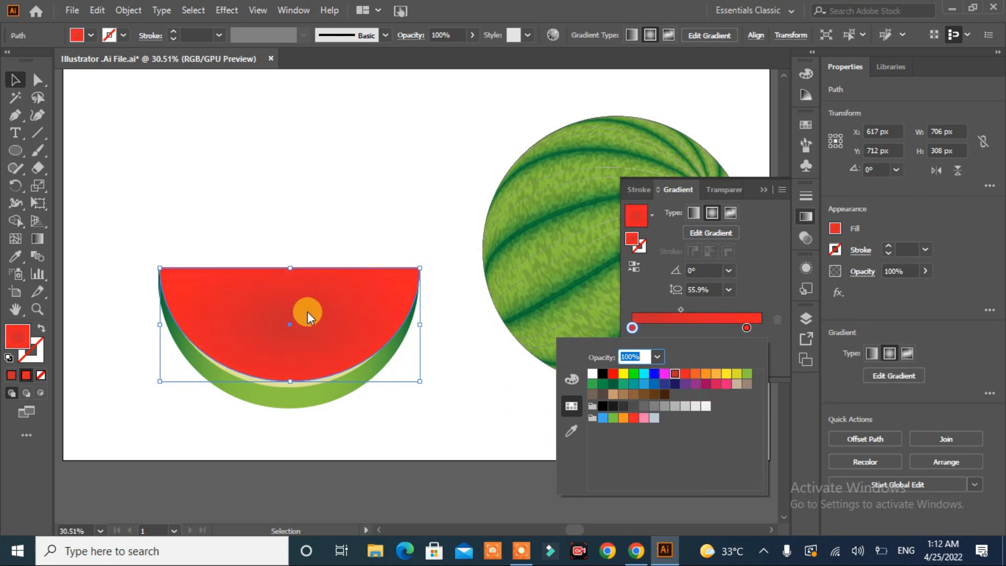
Apply the Sponge effect to the green rind with brush size 2, definition 12 and smoothness 5.
{"action": "left_click", "coordinate": [305, 390]}
{"action": "left_click", "coordinate": [291, 401]}
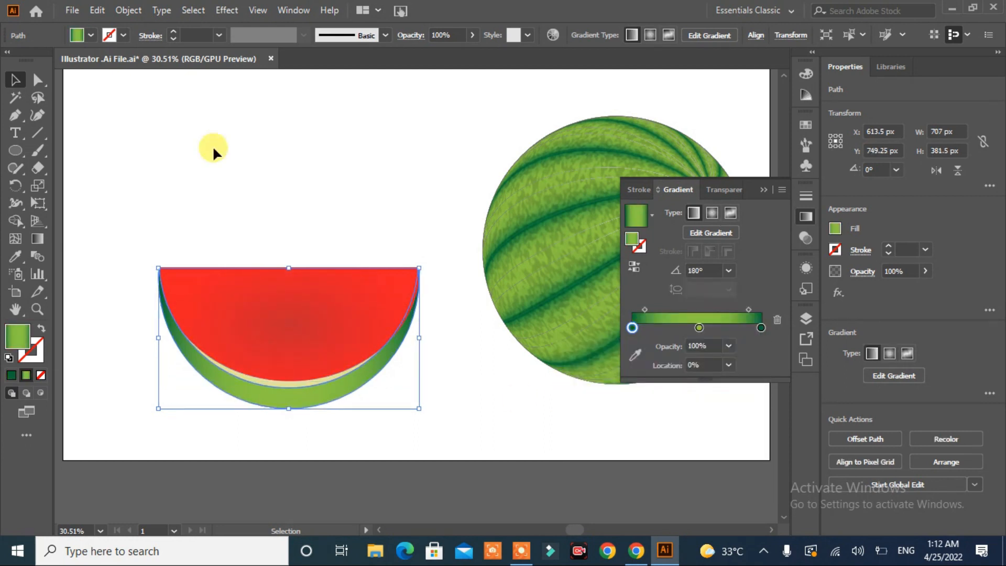
{"action": "left_click", "coordinate": [218, 14]}
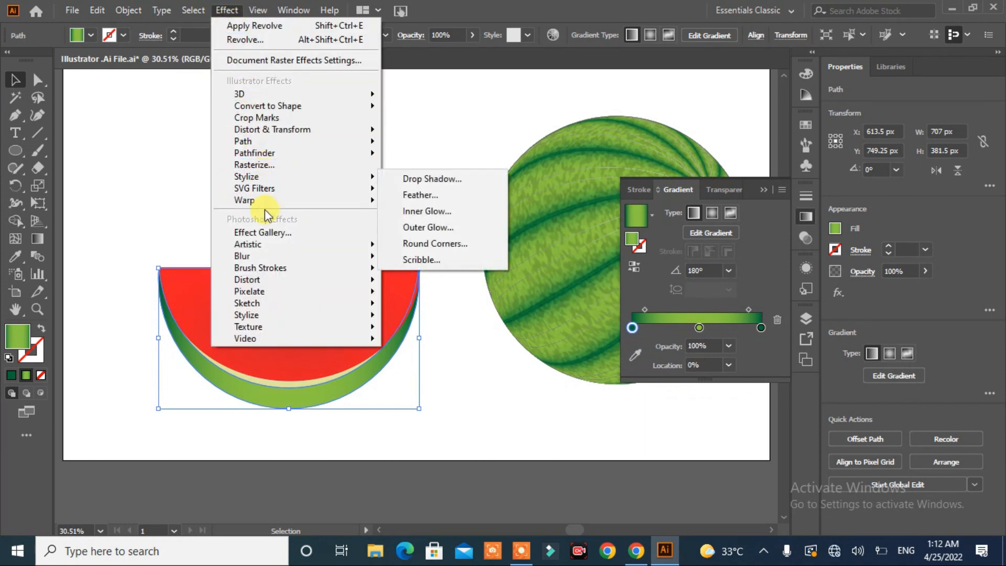
{"action": "left_click", "coordinate": [271, 233]}
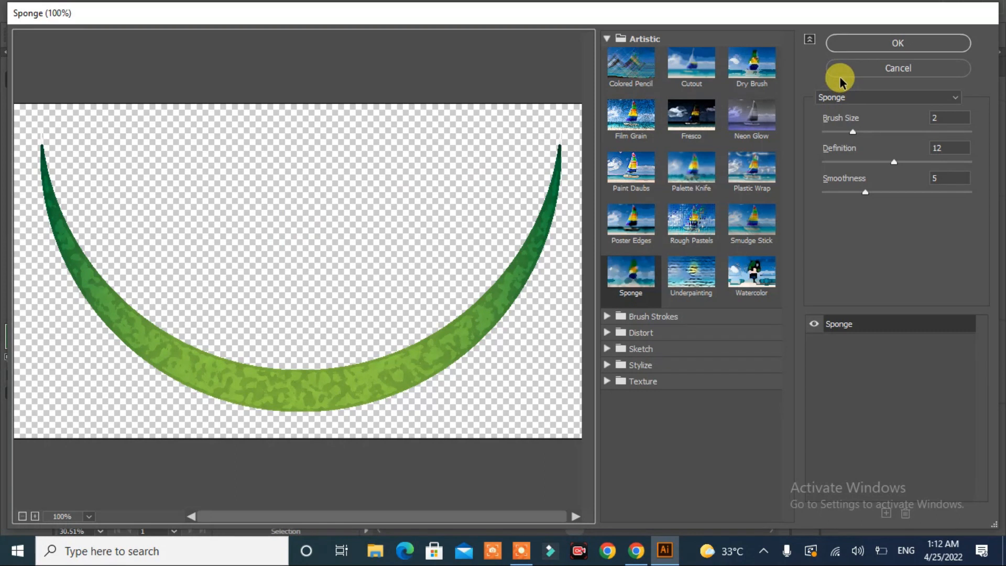
{"action": "left_click", "coordinate": [876, 46]}
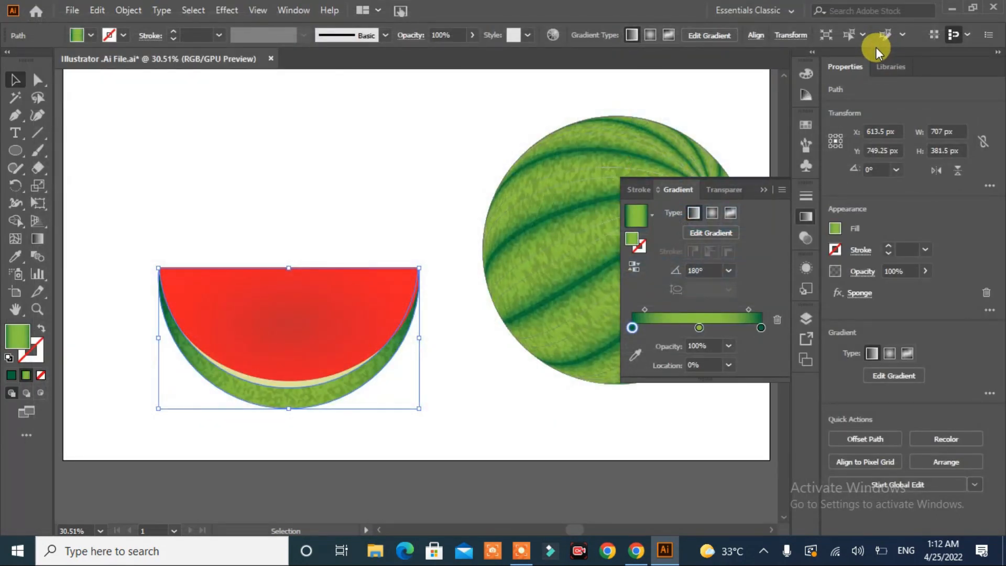
Apply the Sponge effect from the Effect Gallery to the red flesh half circle.
{"action": "left_click", "coordinate": [275, 300]}
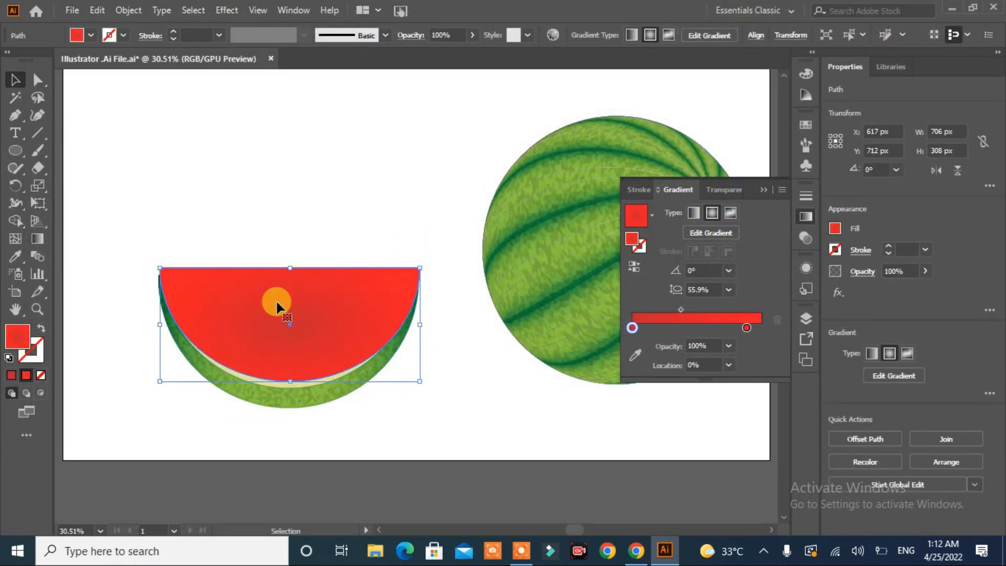
{"action": "left_click", "coordinate": [230, 11]}
{"action": "left_click", "coordinate": [290, 235]}
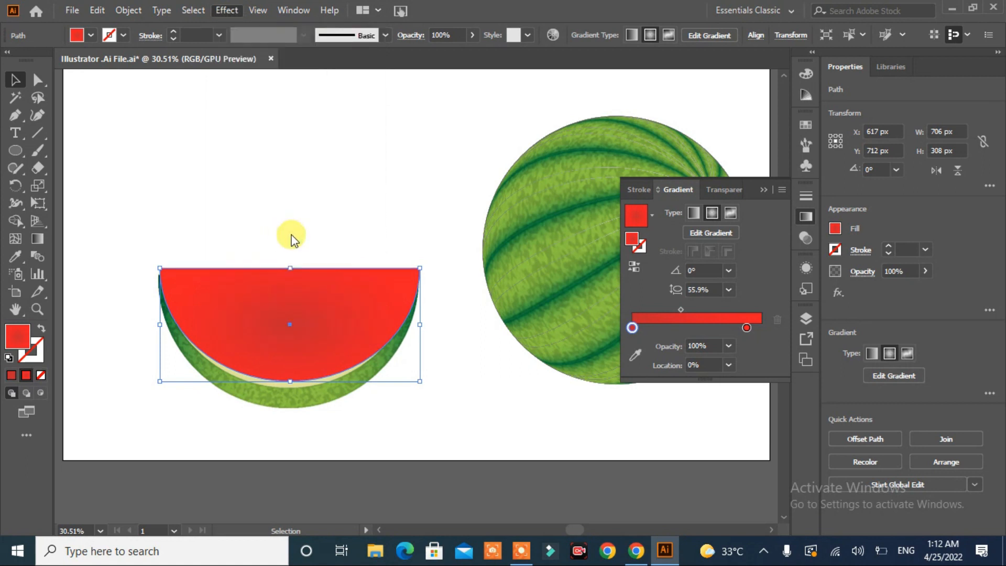
{"action": "left_click", "coordinate": [847, 46]}
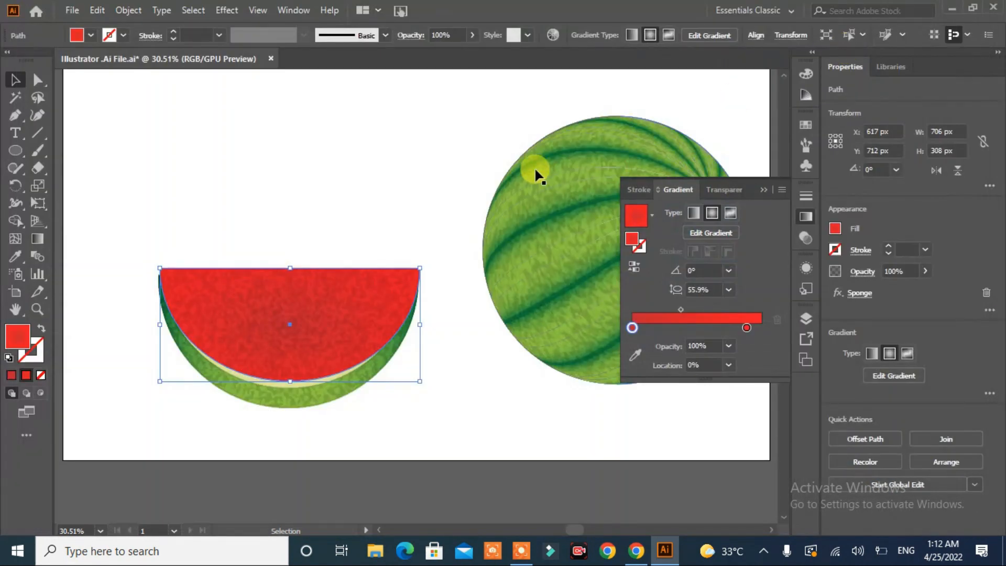
{"action": "left_click", "coordinate": [402, 160]}
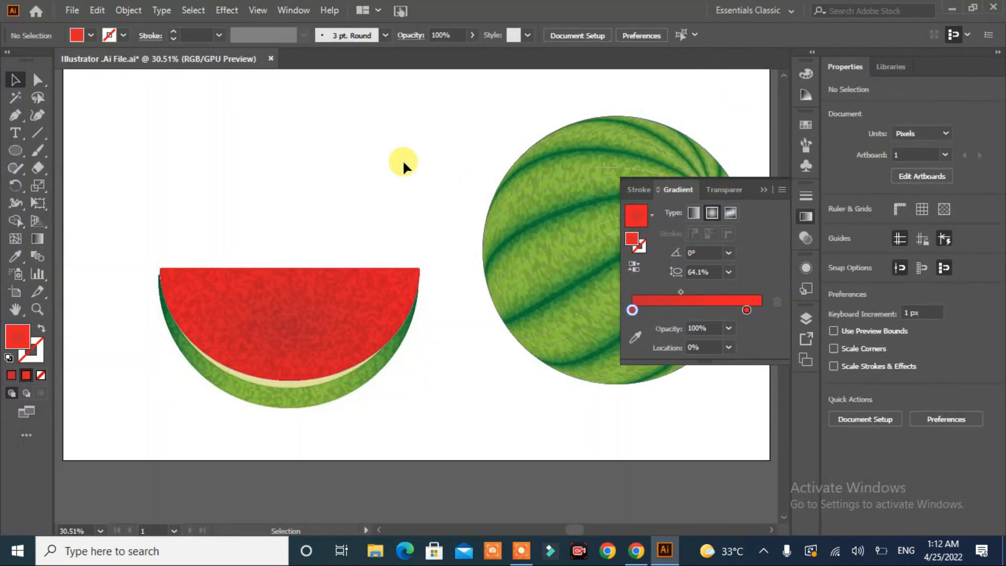
Resize the red flesh to about 696 px wide and 291 px high by trimming its sides and top edge.
{"action": "left_click", "coordinate": [401, 312]}
{"action": "left_click_drag", "start_coordinate": [419, 325], "coordinate": [417, 325]}
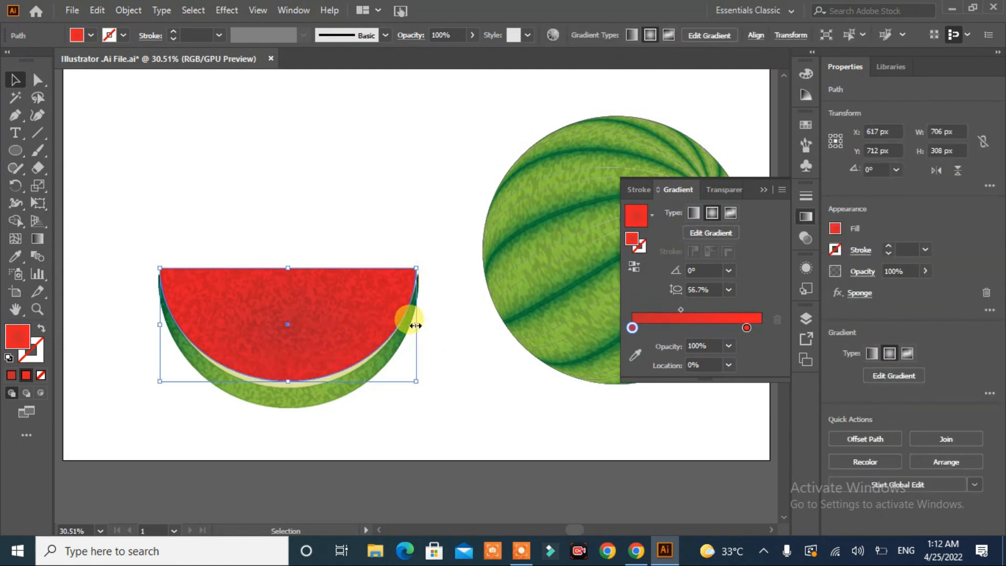
{"action": "left_click_drag", "start_coordinate": [160, 325], "coordinate": [159, 325]}
{"action": "left_click_drag", "start_coordinate": [288, 268], "coordinate": [288, 274]}
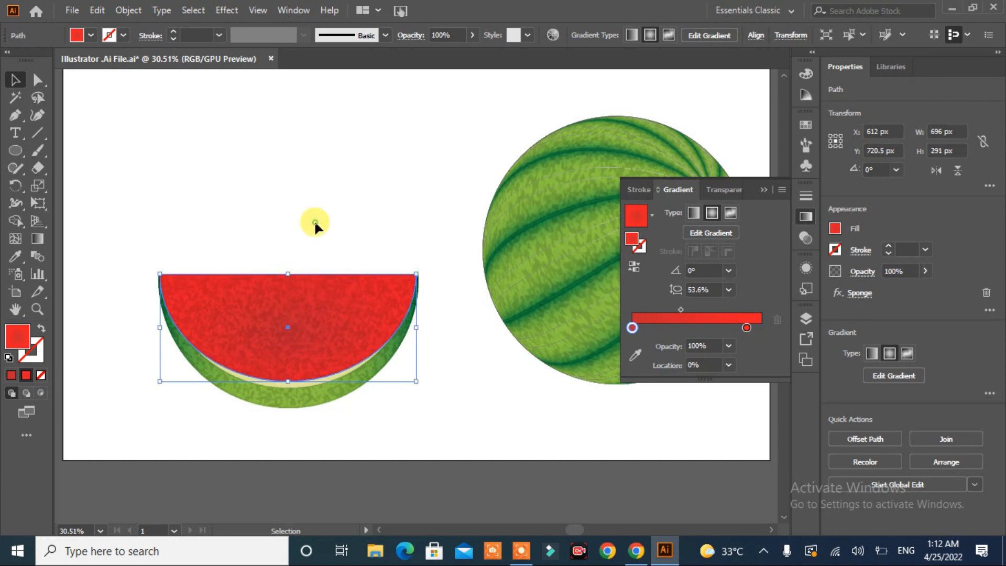
{"action": "left_click", "coordinate": [315, 222]}
{"action": "left_click", "coordinate": [399, 286]}
{"action": "left_click_drag", "start_coordinate": [416, 326], "coordinate": [416, 327]}
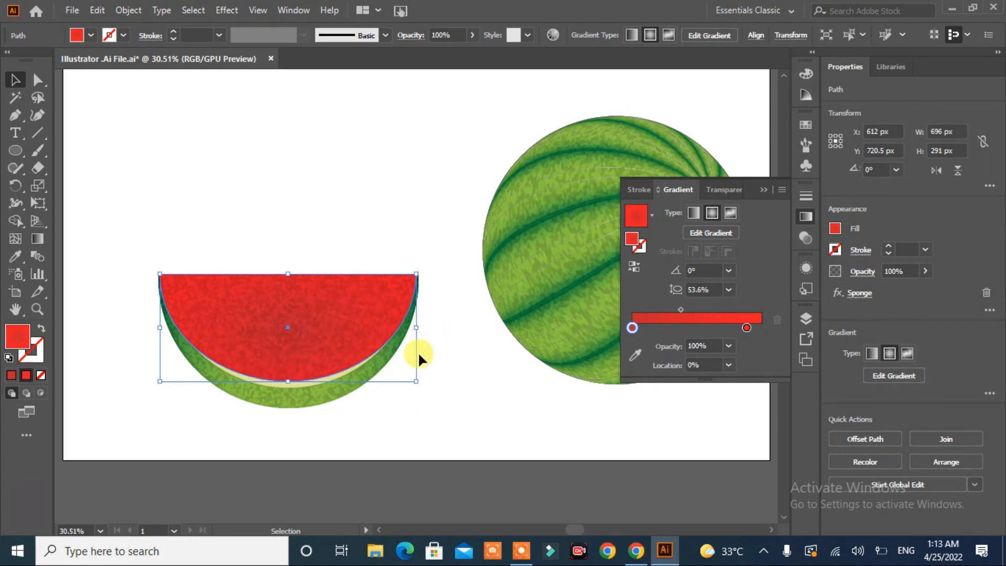
{"action": "left_click", "coordinate": [113, 275]}
{"action": "left_click", "coordinate": [375, 289]}
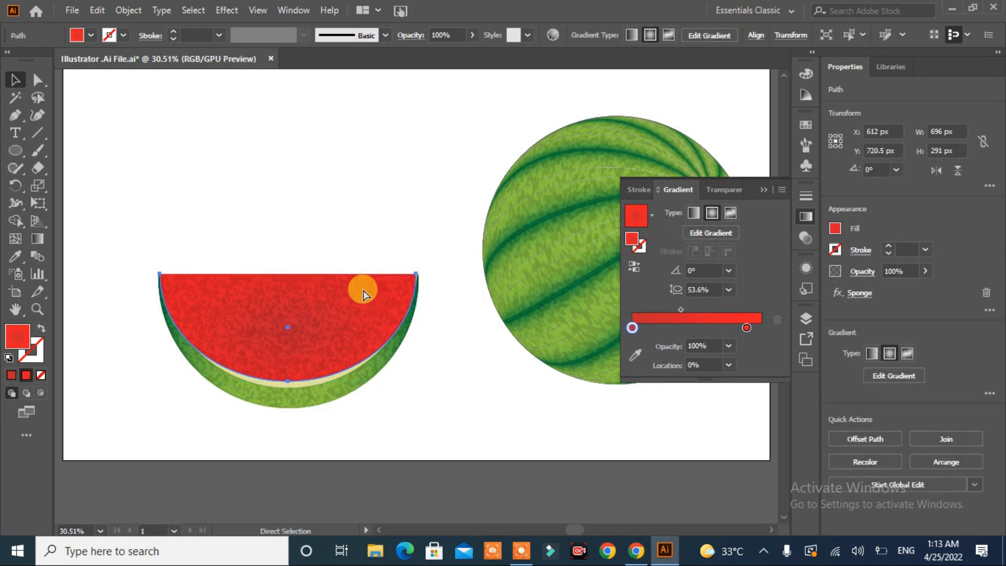
Narrow the red flesh on its left side to a width of about 690 px.
{"action": "key", "text": "ctrl+plus"}
{"action": "key", "text": "ctrl+plus"}
{"action": "key", "text": "ctrl+plus"}
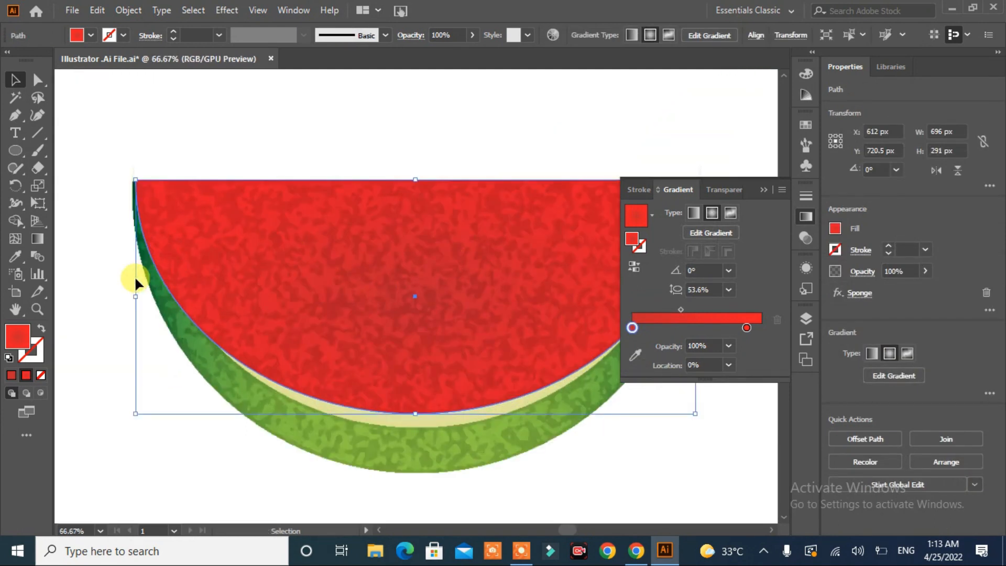
{"action": "left_click_drag", "start_coordinate": [136, 298], "coordinate": [141, 297]}
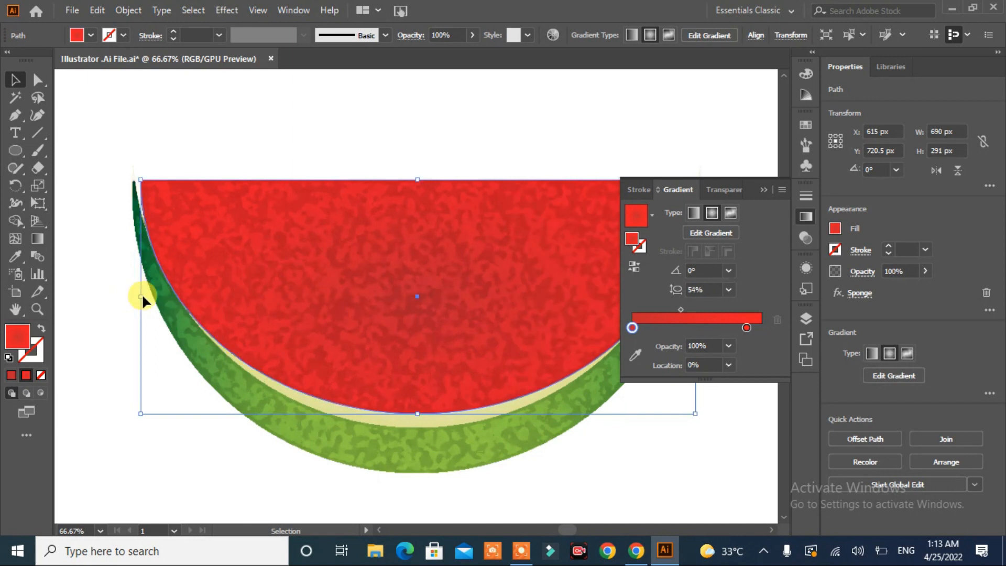
Lower the pale yellow layer's top edge level with the flesh, to about 346 px high, and fit its sides to the rind.
{"action": "left_click", "coordinate": [332, 405]}
{"action": "left_click_drag", "start_coordinate": [133, 312], "coordinate": [136, 312]}
{"action": "left_click_drag", "start_coordinate": [426, 165], "coordinate": [424, 179]}
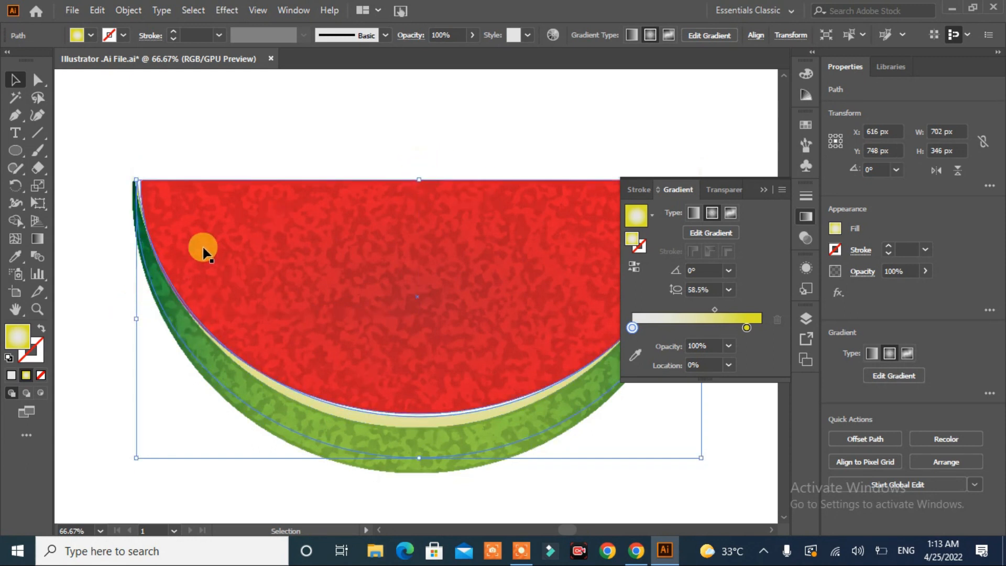
{"action": "left_click_drag", "start_coordinate": [135, 317], "coordinate": [135, 317]}
{"action": "left_click", "coordinate": [761, 189]}
{"action": "left_click_drag", "start_coordinate": [701, 321], "coordinate": [702, 323]}
Move the red flesh up, duplicate it slightly lower, and fill the copy with the yellow gradient sampled from the crescent layer.
{"action": "left_click_drag", "start_coordinate": [487, 288], "coordinate": [476, 217]}
{"action": "left_click_drag", "start_coordinate": [362, 297], "coordinate": [370, 318]}
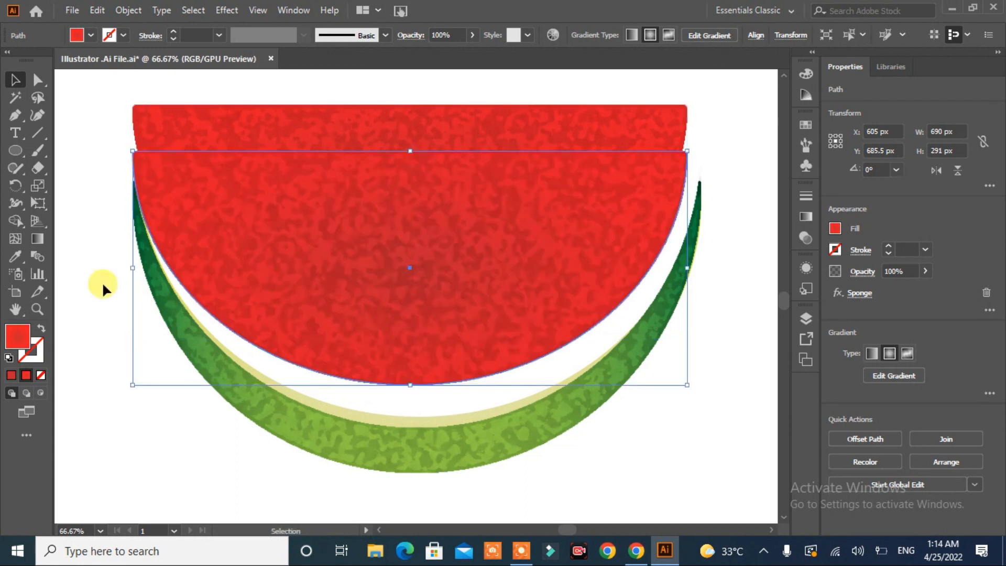
{"action": "left_click", "coordinate": [15, 256]}
{"action": "left_click", "coordinate": [348, 409]}
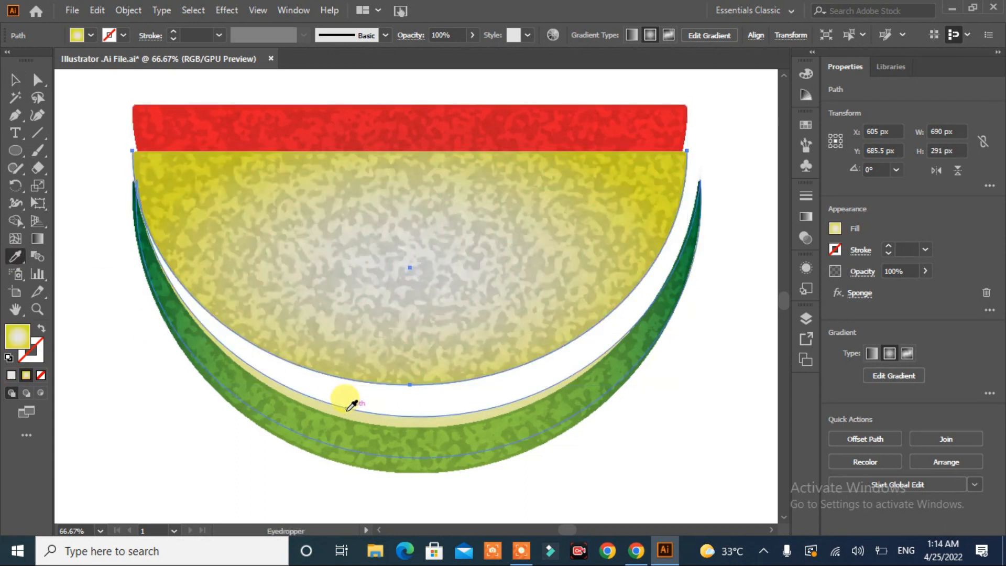
{"action": "left_click", "coordinate": [16, 81]}
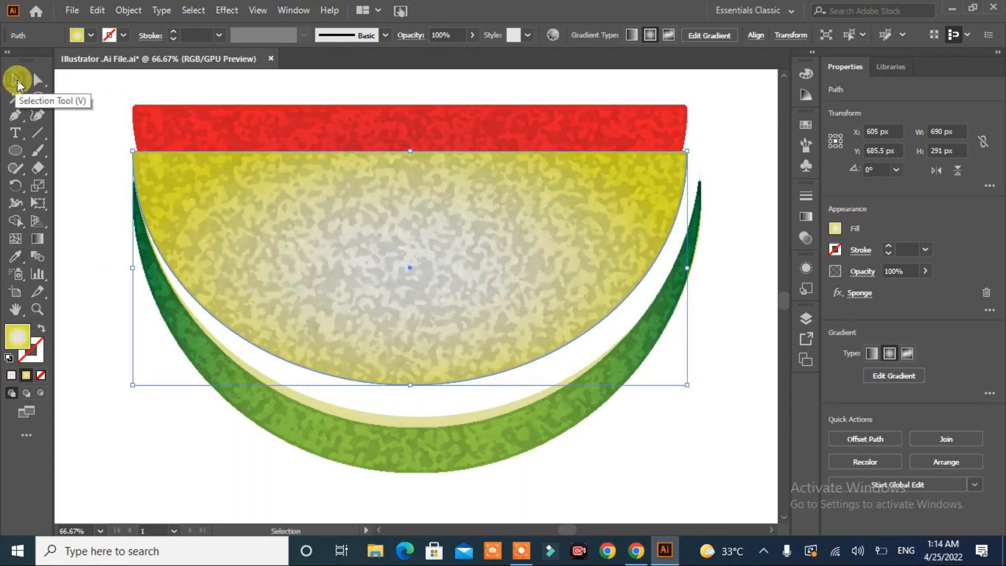
{"action": "left_click", "coordinate": [74, 173]}
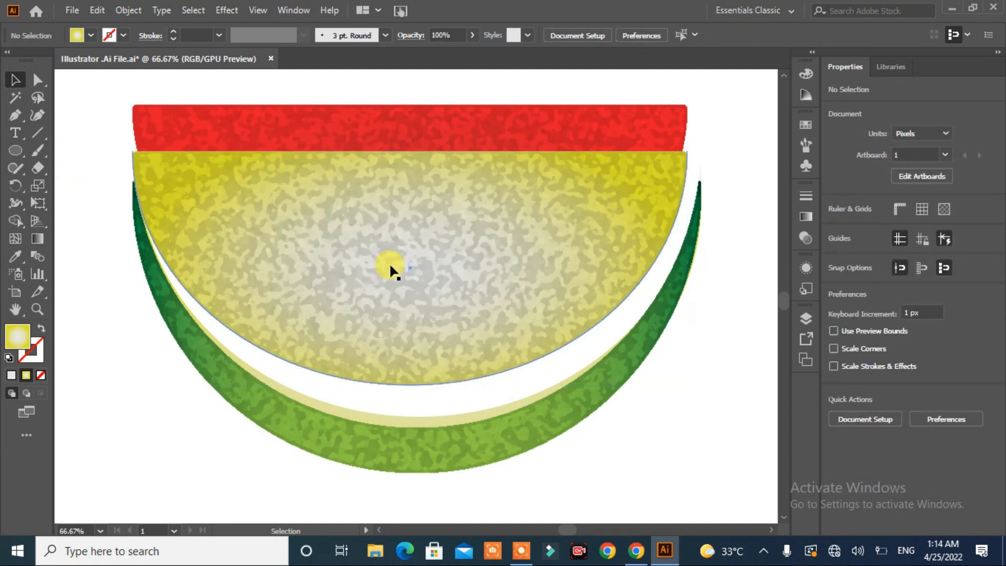
Delete the original pale yellow layer and send the textured yellow half circle to the back.
{"action": "left_click", "coordinate": [403, 329]}
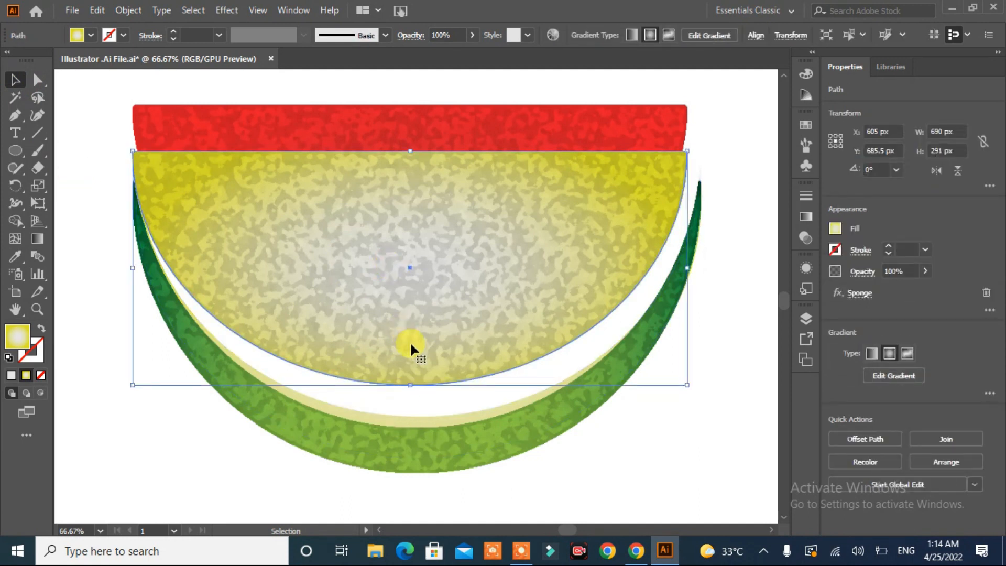
{"action": "left_click", "coordinate": [419, 420]}
{"action": "key", "text": "Delete"}
{"action": "left_click", "coordinate": [441, 321]}
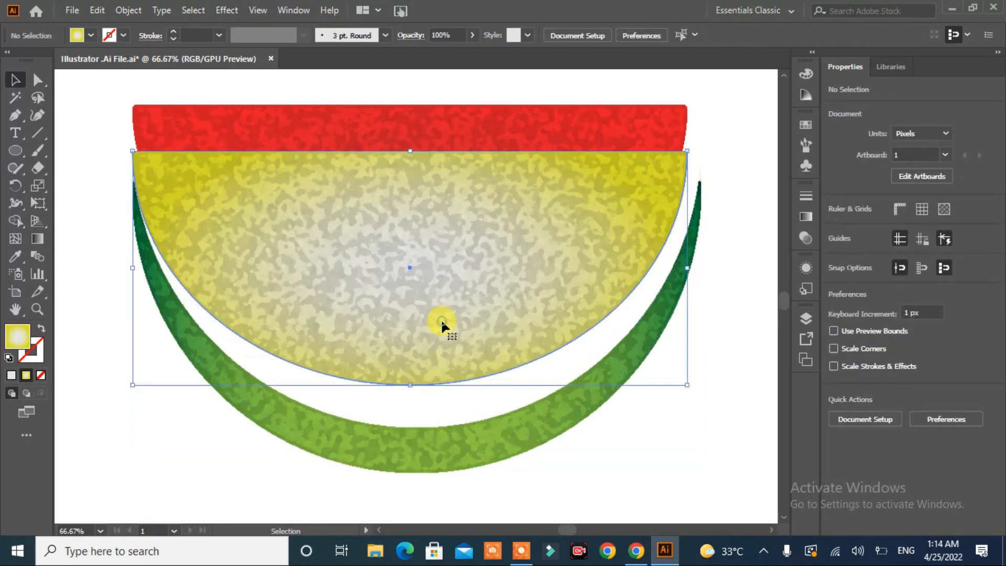
{"action": "right_click", "coordinate": [441, 320]}
{"action": "mouse_move", "coordinate": [524, 461]}
{"action": "left_click", "coordinate": [643, 509]}
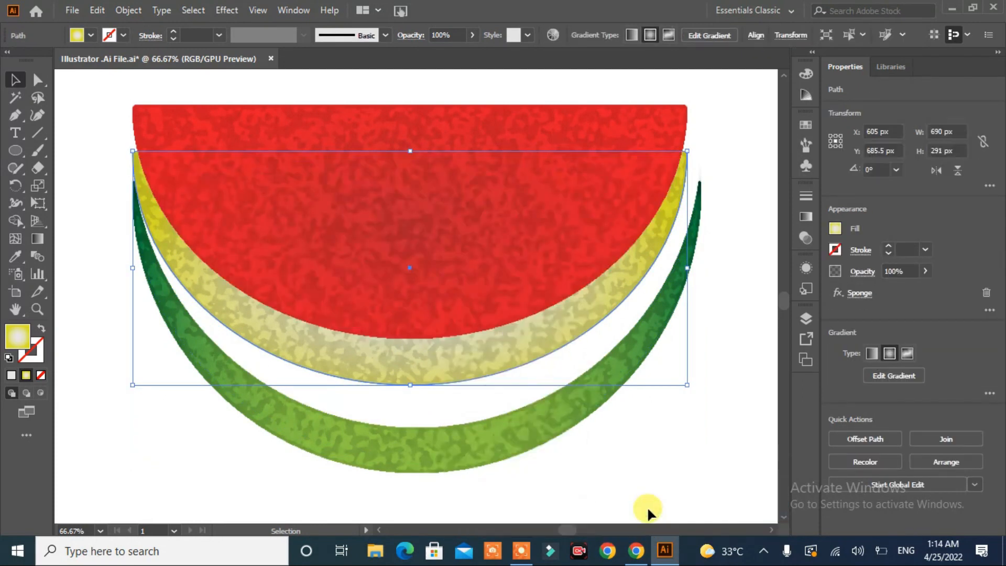
Move the yellow half circle into the rind and stretch it to the rind's full width with a height of about 308 px.
{"action": "left_click_drag", "start_coordinate": [456, 357], "coordinate": [460, 398]}
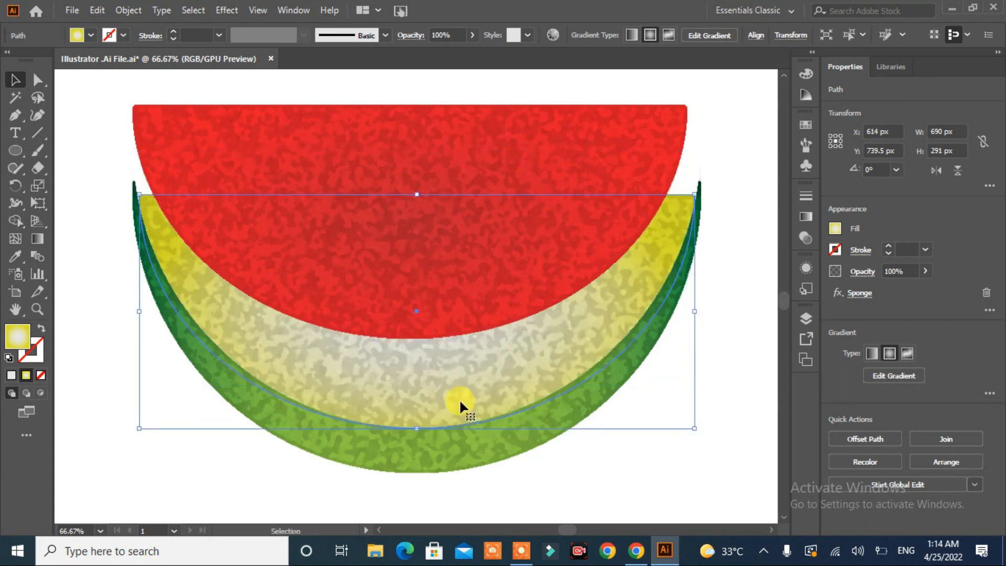
{"action": "left_click_drag", "start_coordinate": [420, 195], "coordinate": [419, 182]}
{"action": "left_click_drag", "start_coordinate": [695, 305], "coordinate": [702, 311]}
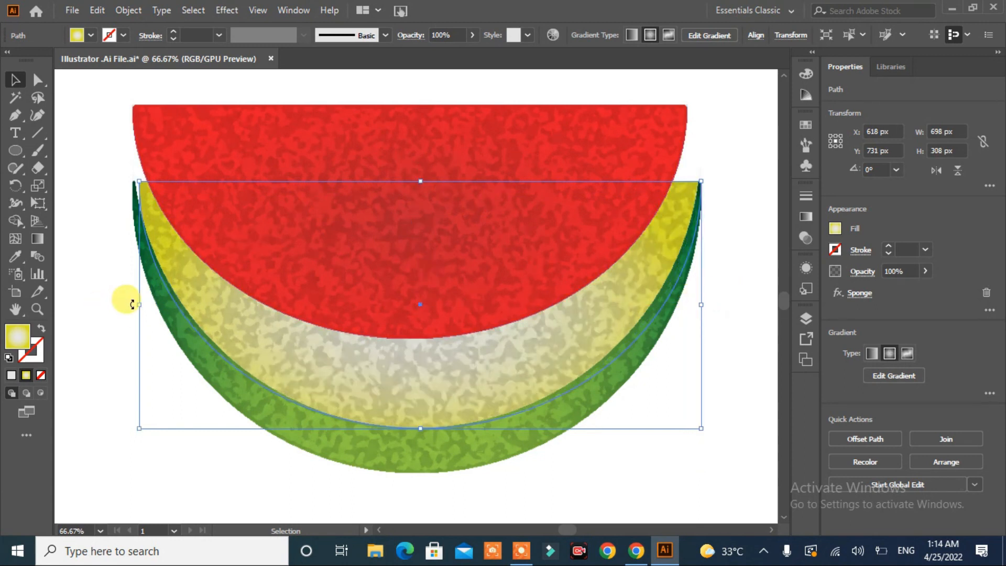
{"action": "left_click_drag", "start_coordinate": [137, 306], "coordinate": [132, 304]}
{"action": "left_click", "coordinate": [586, 469]}
Place the red flesh over the yellow layer, centered at about X 613.5 px, Y 730.5 px, and size it to about 670 by 291 px.
{"action": "left_click_drag", "start_coordinate": [415, 162], "coordinate": [439, 243]}
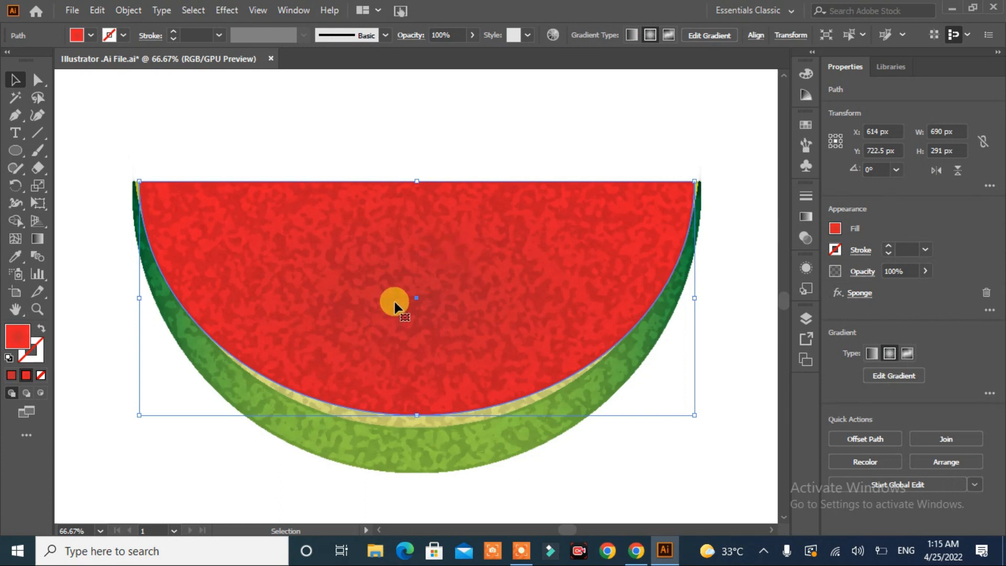
{"action": "mouse_move", "coordinate": [415, 416]}
{"action": "left_mouse_down"}
{"action": "mouse_move", "coordinate": [417, 407]}
{"action": "mouse_move", "coordinate": [417, 431]}
{"action": "left_mouse_up"}
{"action": "left_click_drag", "start_coordinate": [140, 304], "coordinate": [133, 302]}
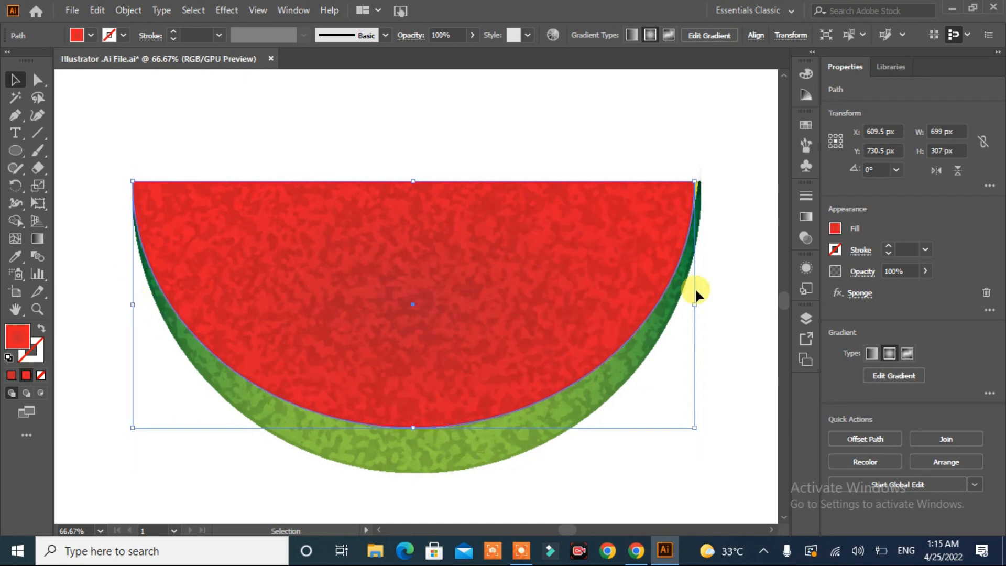
{"action": "left_click_drag", "start_coordinate": [693, 306], "coordinate": [701, 306]}
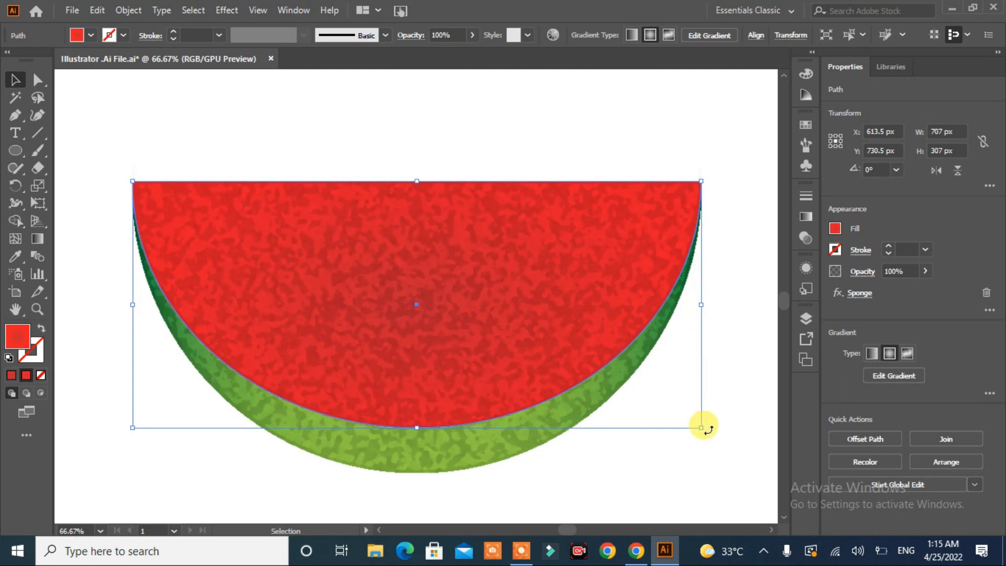
{"action": "mouse_move", "coordinate": [700, 430]}
{"action": "left_mouse_down"}
{"action": "mouse_move", "coordinate": [697, 420]}
{"action": "mouse_move", "coordinate": [696, 429]}
{"action": "left_mouse_up"}
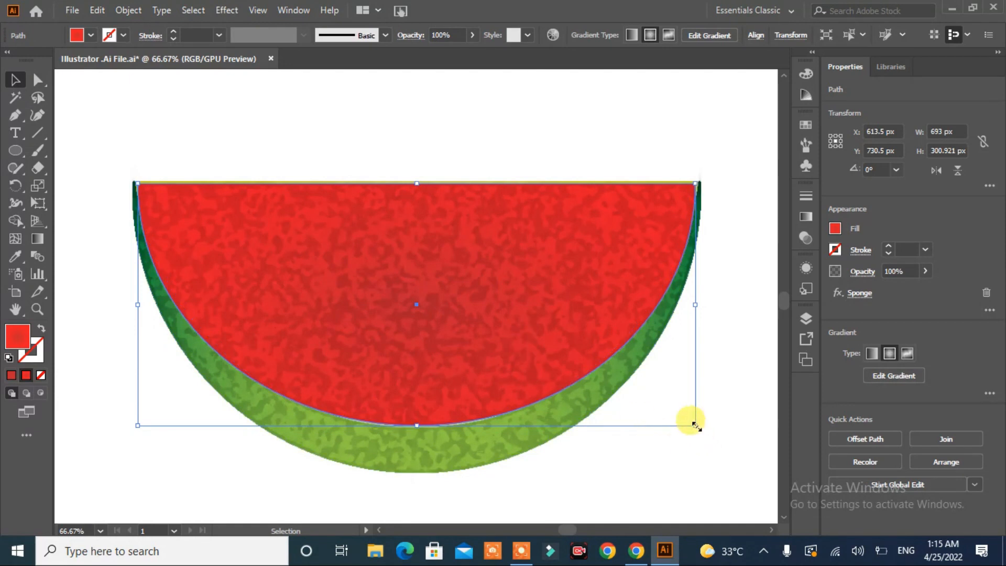
{"action": "left_click_drag", "start_coordinate": [696, 425], "coordinate": [687, 422]}
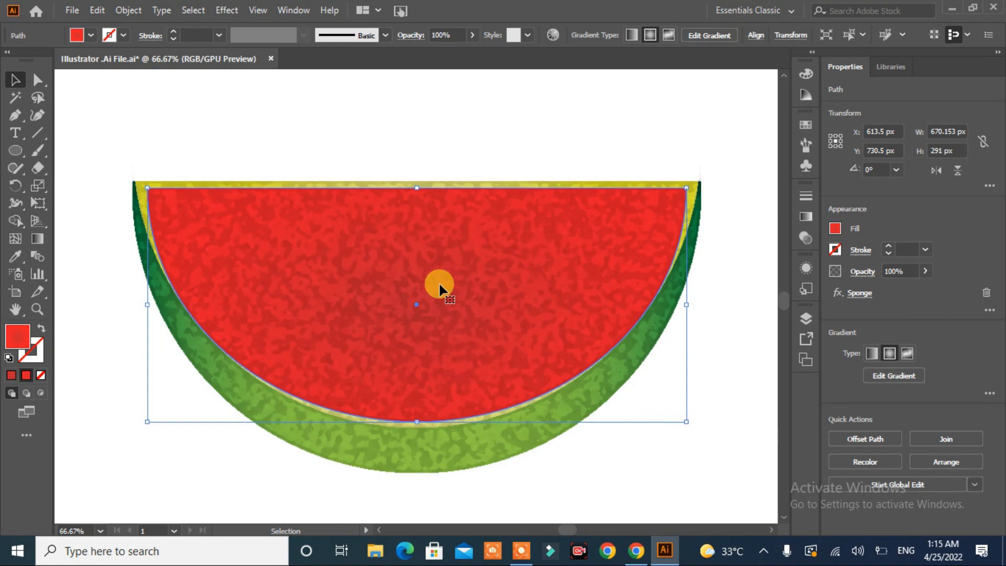
Move the red flesh up flush with the rind's flat edge and resize it to about 651 by 286 px.
{"action": "left_click_drag", "start_coordinate": [438, 282], "coordinate": [439, 270]}
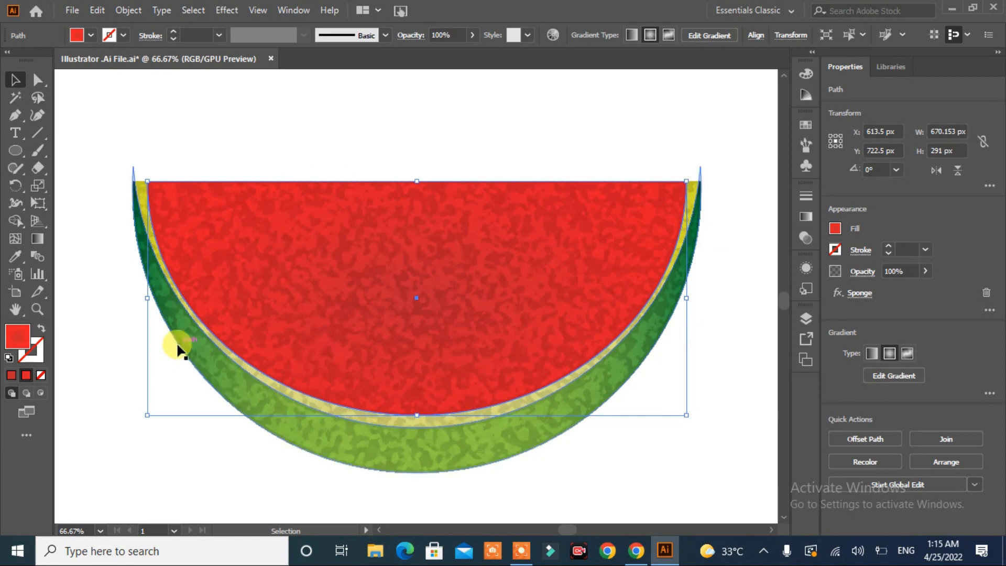
{"action": "mouse_move", "coordinate": [155, 409]}
{"action": "left_mouse_down"}
{"action": "mouse_move", "coordinate": [139, 411]}
{"action": "mouse_move", "coordinate": [155, 411]}
{"action": "left_mouse_up"}
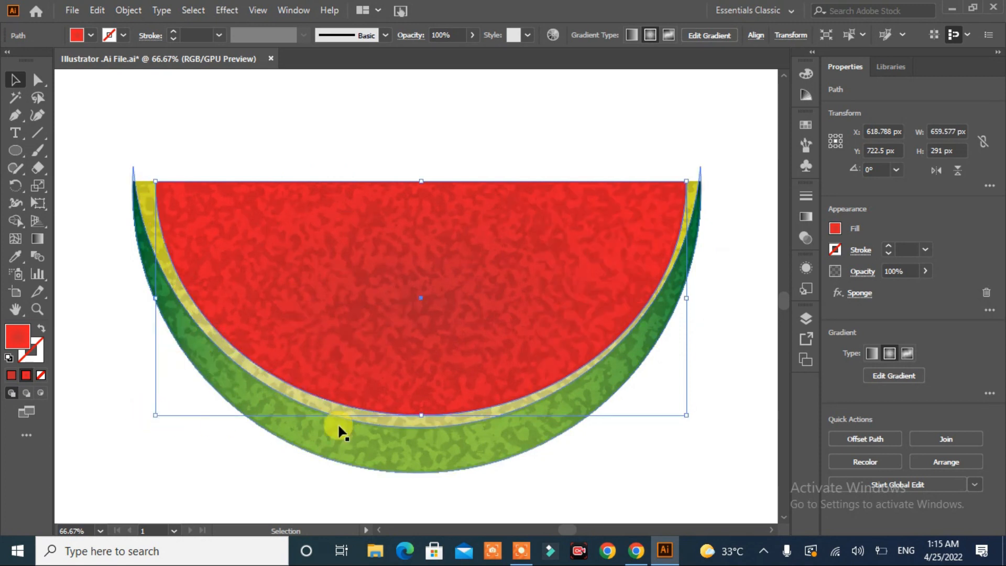
{"action": "left_click_drag", "start_coordinate": [686, 415], "coordinate": [683, 413]}
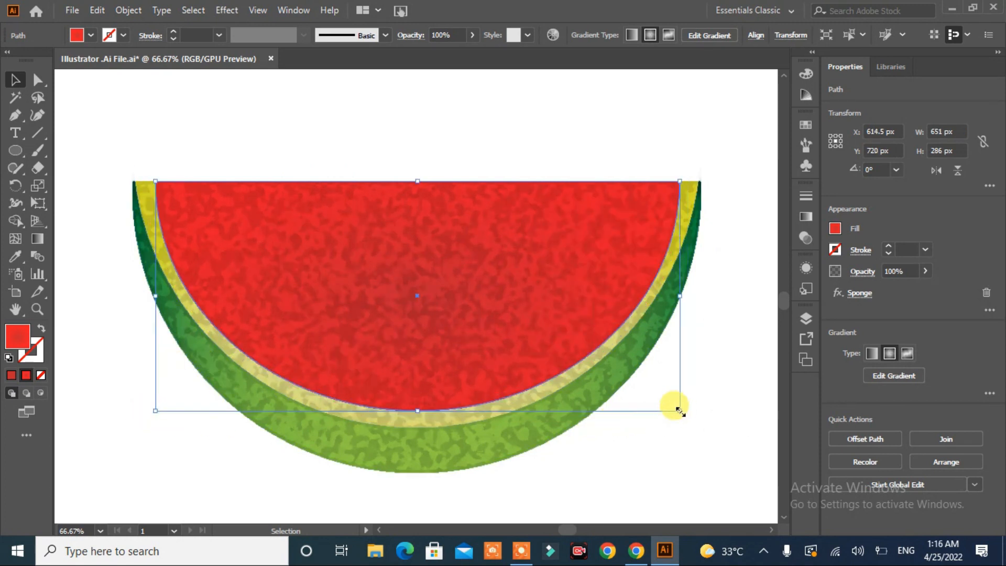
Pull the flesh's two upper corner anchors outward to X 270 px and X 955 px and bend their curves parallel to the rind.
{"action": "left_click", "coordinate": [38, 80]}
{"action": "left_click_drag", "start_coordinate": [155, 181], "coordinate": [140, 181]}
{"action": "left_click_drag", "start_coordinate": [140, 309], "coordinate": [174, 326]}
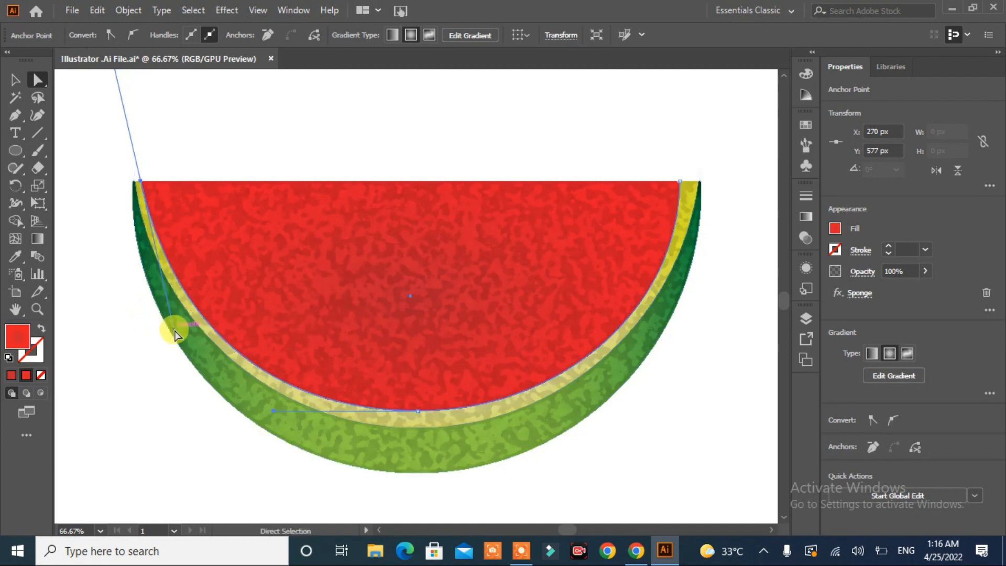
{"action": "left_click", "coordinate": [680, 183]}
{"action": "left_click_drag", "start_coordinate": [681, 182], "coordinate": [692, 182]}
{"action": "left_click_drag", "start_coordinate": [691, 308], "coordinate": [675, 305]}
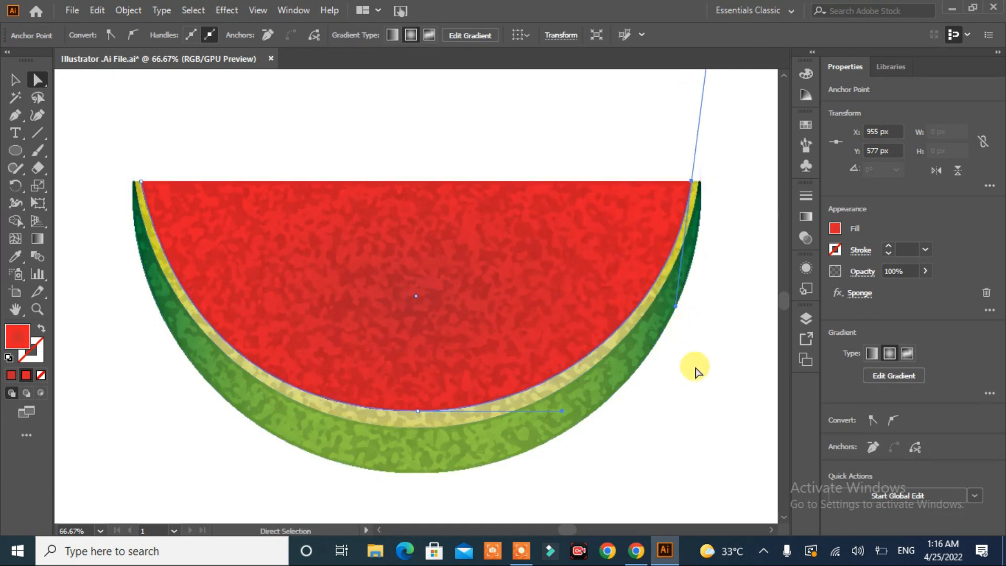
{"action": "left_click", "coordinate": [696, 373]}
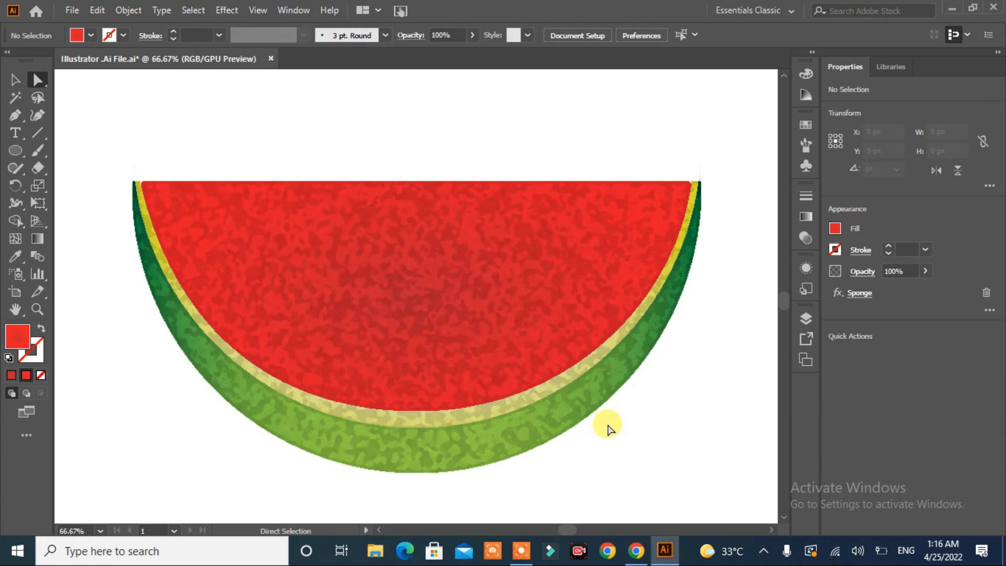
{"action": "left_click", "coordinate": [701, 168]}
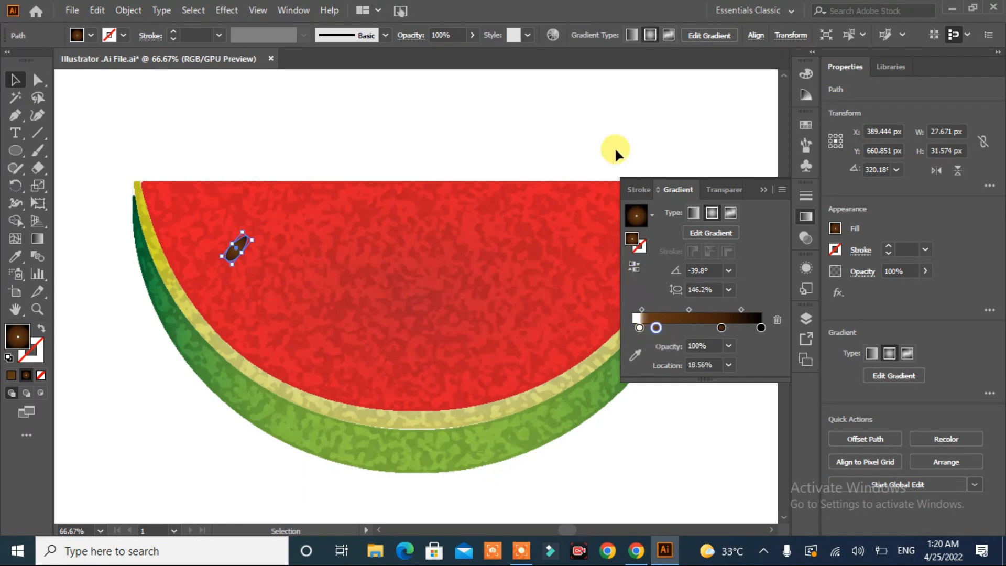
Shift the first midpoint of the seed's radial gradient slightly toward the brown stop.
{"action": "left_click", "coordinate": [614, 149]}
{"action": "left_click", "coordinate": [646, 293]}
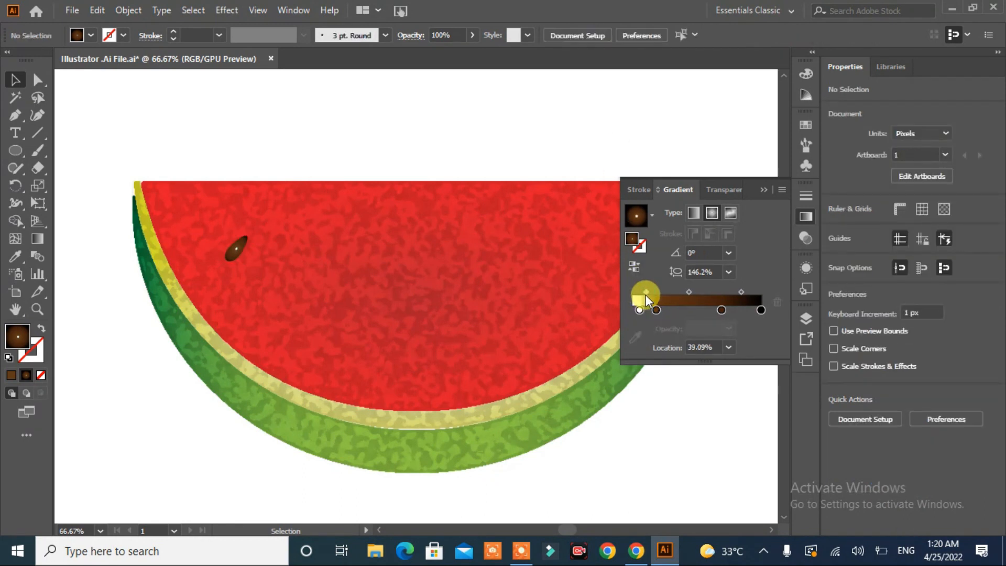
{"action": "left_click", "coordinate": [237, 254]}
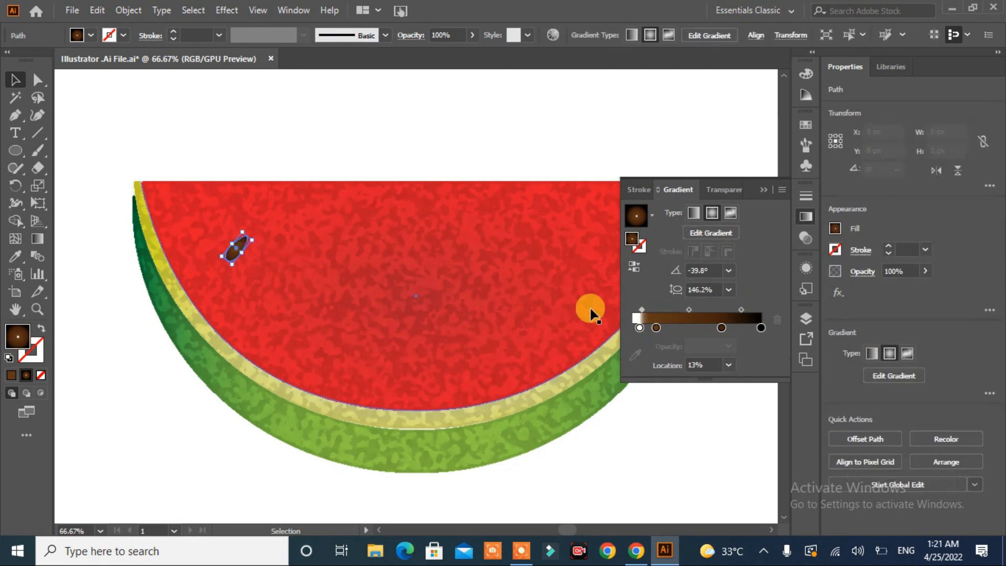
{"action": "mouse_move", "coordinate": [642, 310]}
{"action": "left_mouse_down"}
{"action": "mouse_move", "coordinate": [666, 329]}
{"action": "mouse_move", "coordinate": [646, 312]}
{"action": "left_mouse_up"}
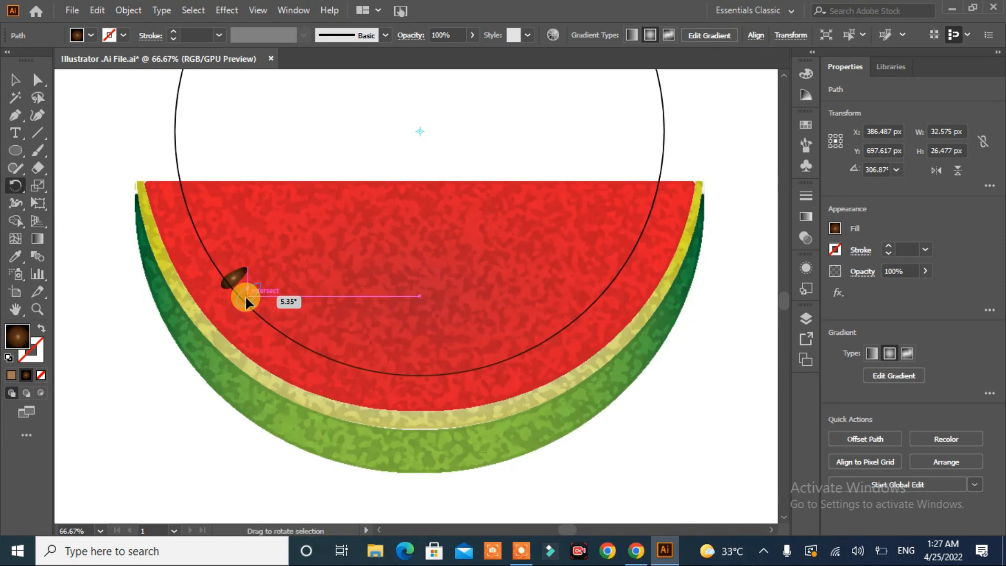
Rotate a copy of the seed about 5° around the guide circle's center and repeat it to form a row of 20 seeds.
{"action": "left_click_drag", "start_coordinate": [245, 299], "coordinate": [246, 301]}
{"action": "key", "text": "ctrl+d"}
{"action": "key", "text": "ctrl+d"}
{"action": "key", "text": "ctrl+d"}
{"action": "key", "text": "ctrl+d"}
{"action": "key", "text": "ctrl+d"}
{"action": "key", "text": "ctrl+d"}
{"action": "key", "text": "ctrl+d"}
{"action": "key", "text": "ctrl+d"}
{"action": "key", "text": "ctrl+d"}
{"action": "key", "text": "ctrl+d"}
{"action": "key", "text": "ctrl+d"}
{"action": "key", "text": "ctrl+d"}
{"action": "key", "text": "ctrl+d"}
{"action": "key", "text": "ctrl+d"}
{"action": "key", "text": "ctrl+d"}
{"action": "key", "text": "ctrl+d"}
{"action": "key", "text": "ctrl+d"}
{"action": "key", "text": "ctrl+d"}
{"action": "key", "text": "v"}
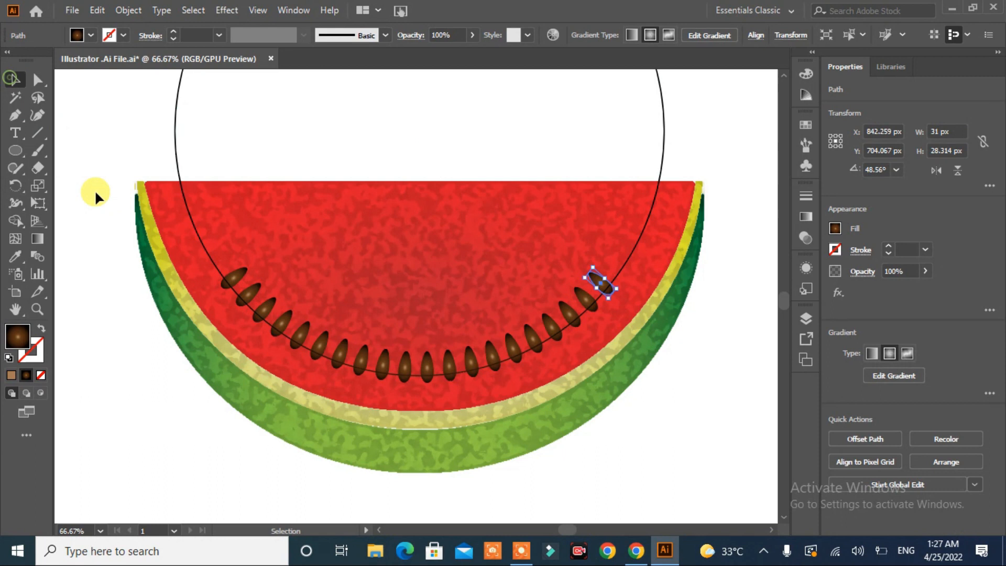
{"action": "left_click", "coordinate": [95, 195]}
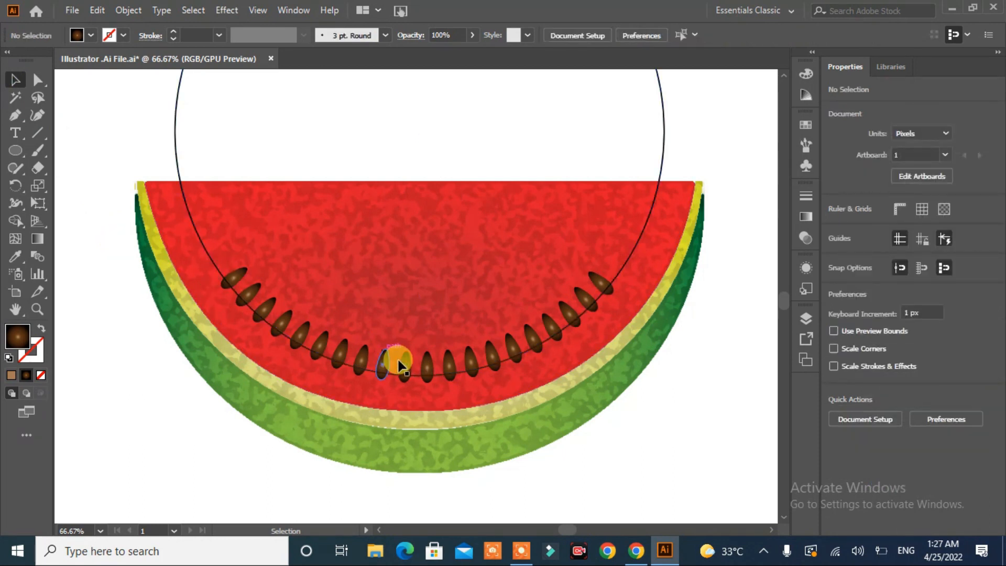
Duplicate the row's middle seed above it, shrink the copy slightly, and rotate it around the circle's center toward the row's left end.
{"action": "left_click_drag", "start_coordinate": [427, 366], "coordinate": [425, 329]}
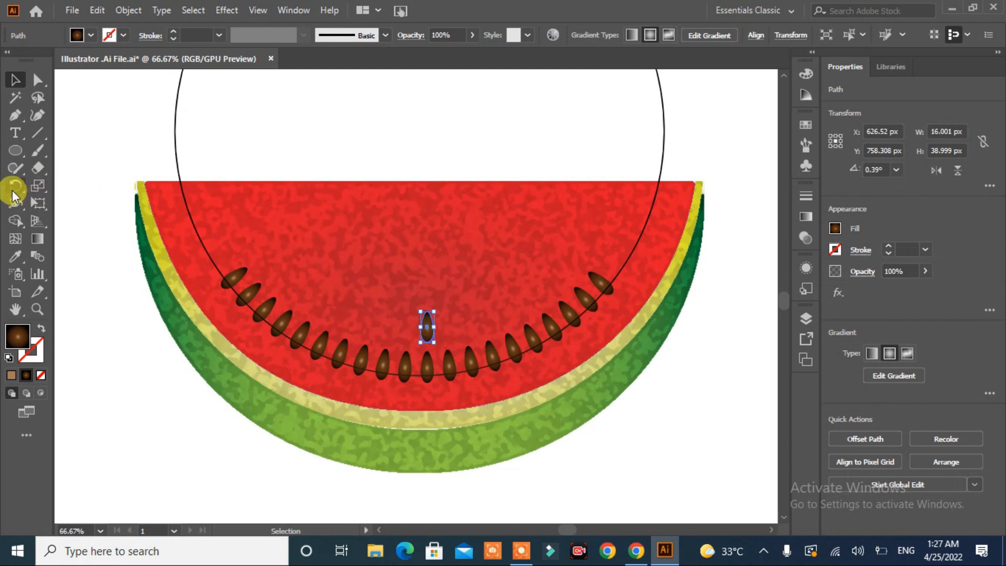
{"action": "left_click_drag", "start_coordinate": [432, 344], "coordinate": [438, 345]}
{"action": "left_click", "coordinate": [15, 186]}
{"action": "left_click", "coordinate": [419, 131]}
{"action": "left_click_drag", "start_coordinate": [426, 325], "coordinate": [288, 287]}
Repeat the rotated seed copies around the circle's center to form a second row of 15 seeds, deleting the surplus seed.
{"action": "key", "text": "ctrl+d"}
{"action": "key", "text": "ctrl+d"}
{"action": "key", "text": "ctrl+d"}
{"action": "key", "text": "ctrl+d"}
{"action": "key", "text": "ctrl+d"}
{"action": "key", "text": "ctrl+d"}
{"action": "key", "text": "ctrl+d"}
{"action": "key", "text": "ctrl+d"}
{"action": "key", "text": "ctrl+d"}
{"action": "key", "text": "ctrl+d"}
{"action": "key", "text": "ctrl+d"}
{"action": "key", "text": "ctrl+d"}
{"action": "key", "text": "ctrl+d"}
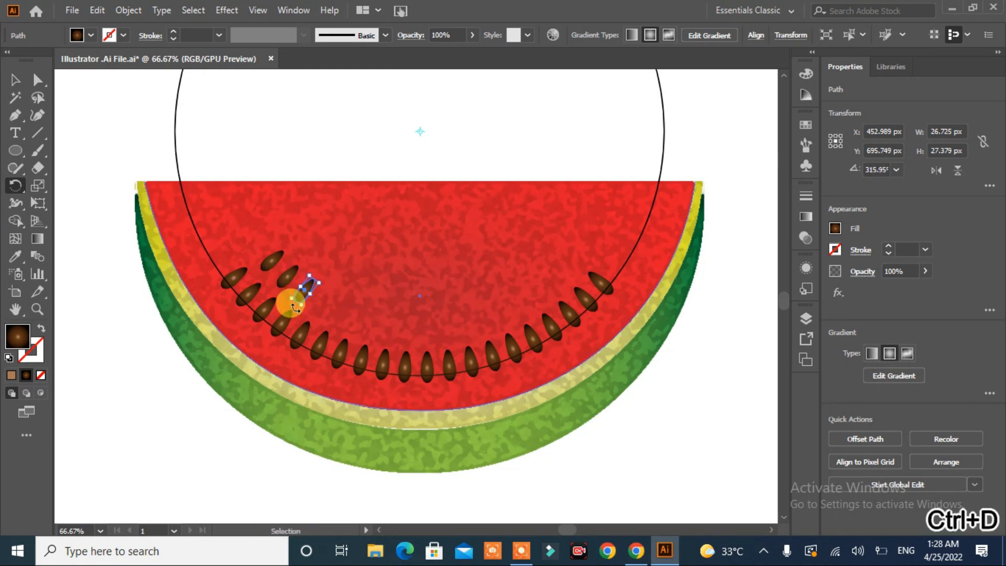
{"action": "key", "text": "ctrl+d"}
{"action": "key", "text": "Delete"}
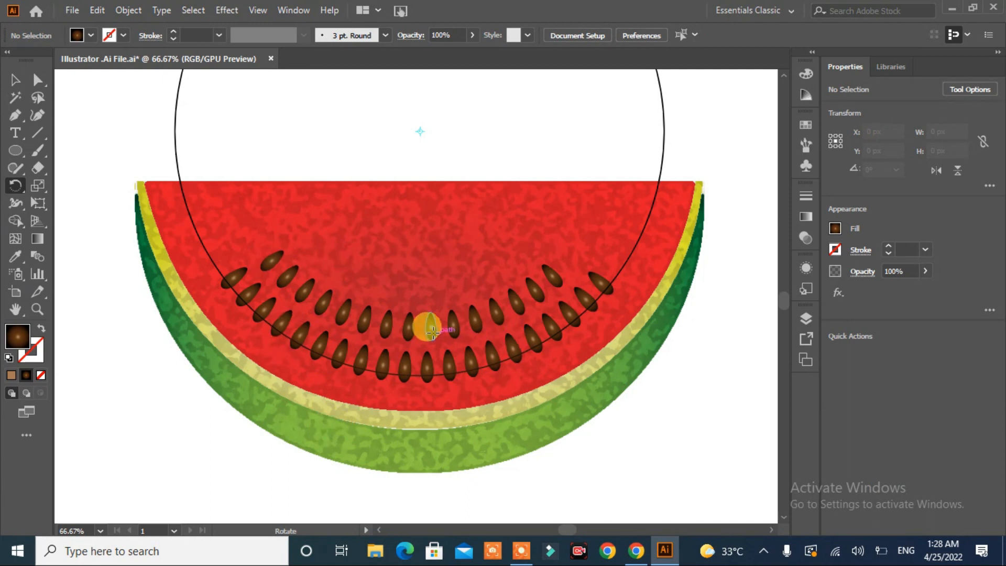
Duplicate a middle seed above the second row, shrink it to about 10 by 25 px, and rotate it around the circle's center leftward.
{"action": "left_click", "coordinate": [14, 82]}
{"action": "left_click_drag", "start_coordinate": [431, 328], "coordinate": [432, 293]}
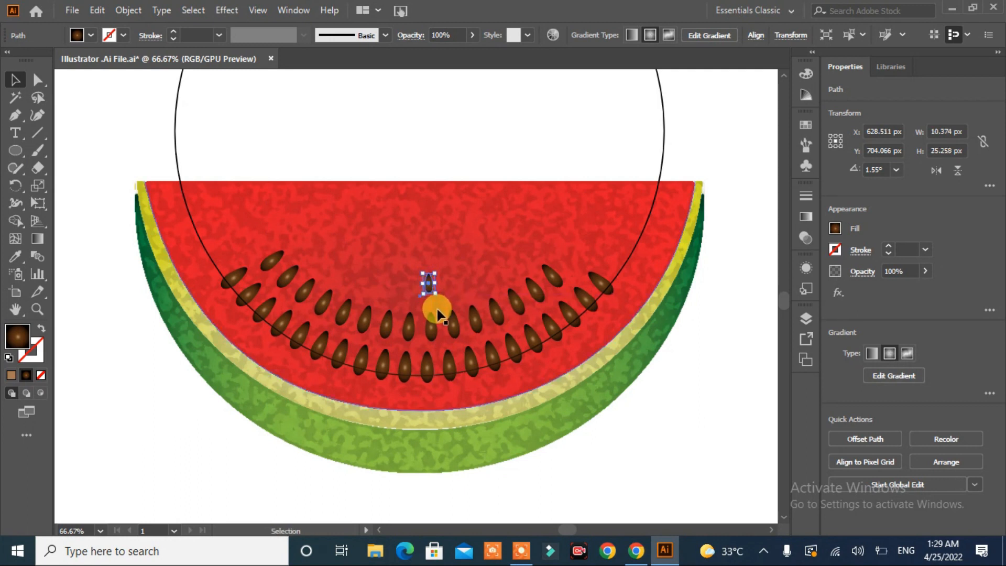
{"action": "left_click", "coordinate": [14, 183]}
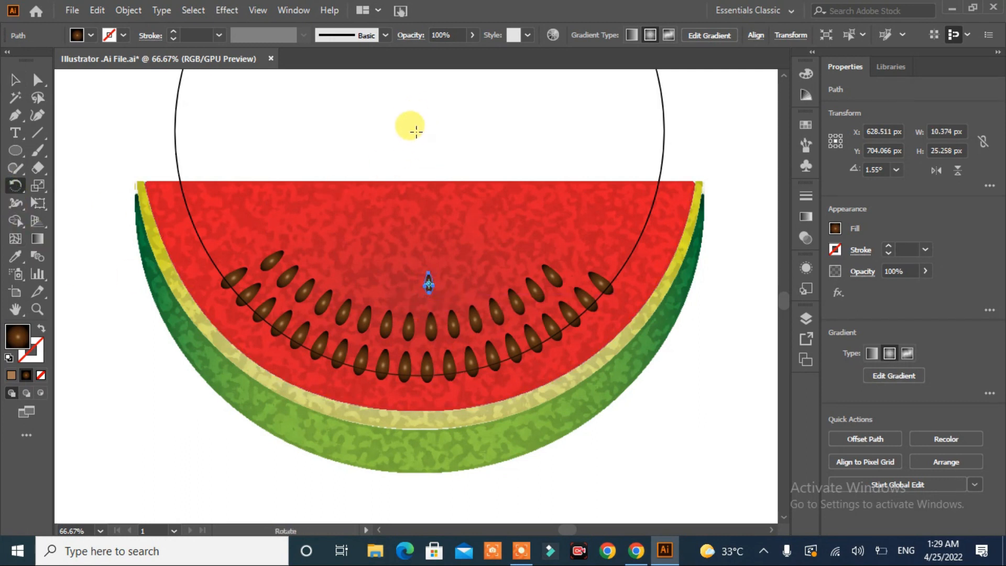
{"action": "left_click", "coordinate": [419, 130]}
{"action": "left_click_drag", "start_coordinate": [429, 288], "coordinate": [339, 260]}
Repeat the rotated copies of the small seed to form a third row of 15 seeds.
{"action": "key", "text": "ctrl+d"}
{"action": "key", "text": "ctrl+d"}
{"action": "key", "text": "ctrl+d"}
{"action": "key", "text": "ctrl+d"}
{"action": "key", "text": "ctrl+d"}
{"action": "key", "text": "ctrl+d"}
{"action": "key", "text": "ctrl+d"}
{"action": "key", "text": "ctrl+d"}
{"action": "key", "text": "ctrl+d"}
{"action": "key", "text": "ctrl+d"}
{"action": "key", "text": "ctrl+d"}
{"action": "key", "text": "ctrl+d"}
{"action": "key", "text": "ctrl+d"}
{"action": "key", "text": "ctrl+d"}
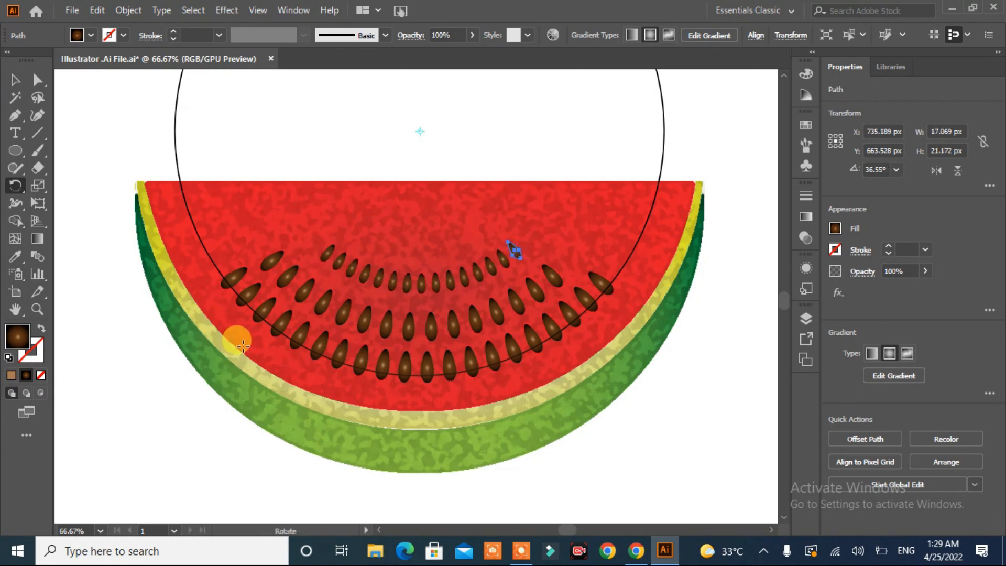
Delete the guide circle used for arranging the seeds.
{"action": "left_click", "coordinate": [15, 80]}
{"action": "left_click", "coordinate": [193, 140]}
{"action": "left_click", "coordinate": [659, 152]}
{"action": "key", "text": "Delete"}
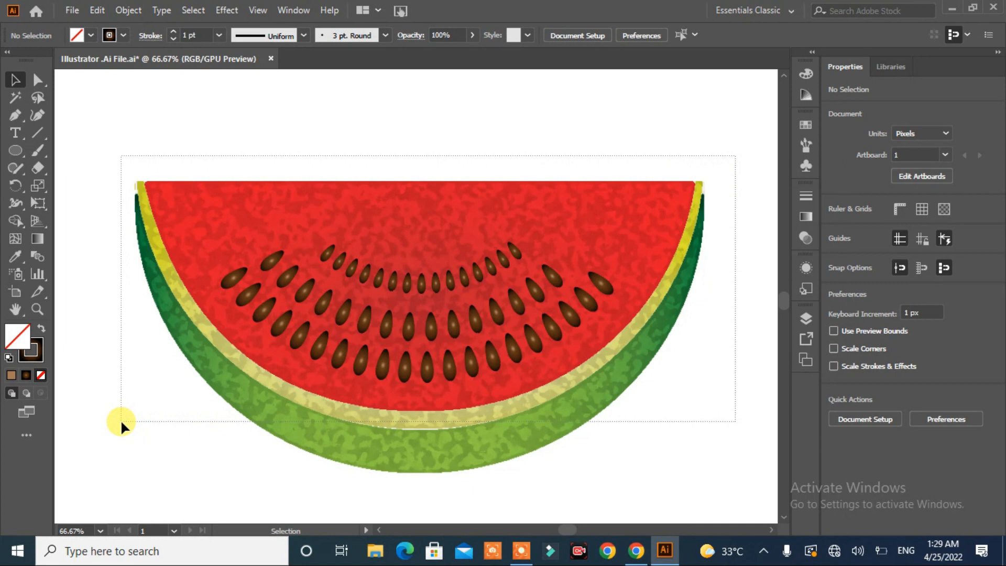
Group the rind, yellow layer, flesh and all seeds of the watermelon slice.
{"action": "key", "text": "ctrl+a"}
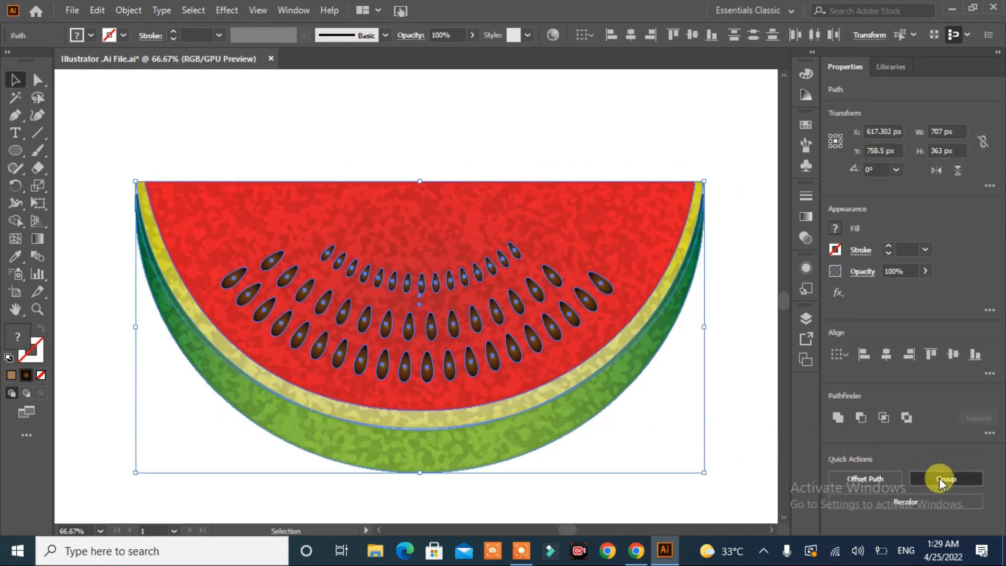
{"action": "left_click", "coordinate": [939, 478]}
{"action": "left_click", "coordinate": [736, 361]}
Move the watermelon slice up on the artboard and bring the whole watermelon left, close beside it.
{"action": "key", "text": "ctrl+0"}
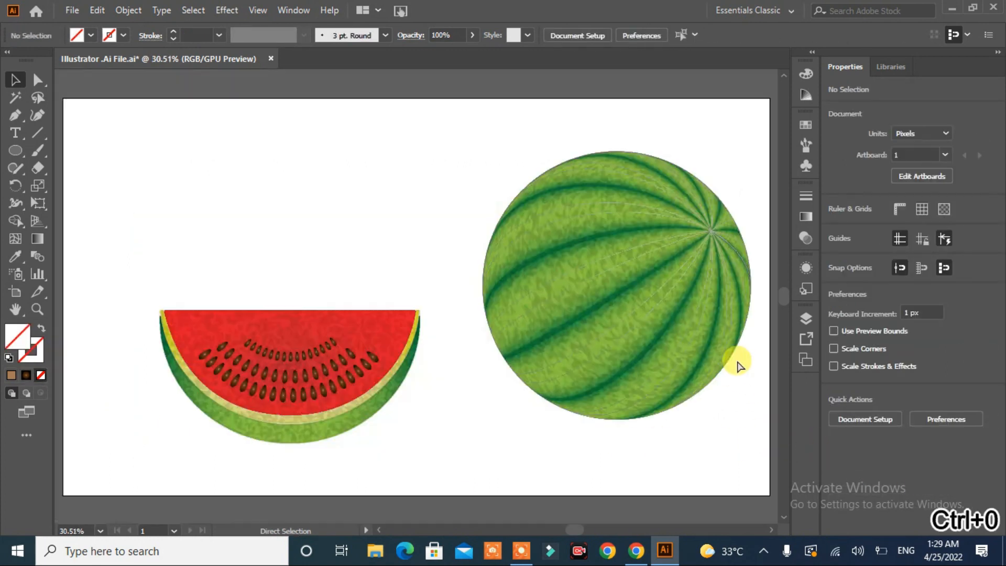
{"action": "left_click_drag", "start_coordinate": [399, 363], "coordinate": [399, 338]}
{"action": "left_click_drag", "start_coordinate": [659, 309], "coordinate": [605, 299]}
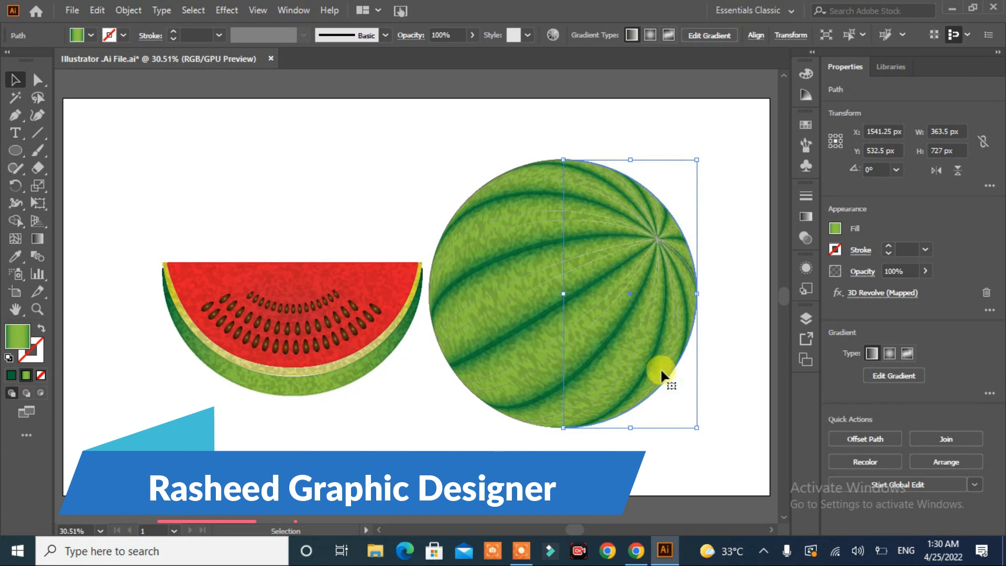
Group the slice with the whole watermelon and move the group right to about X 1136 px, Y 526.5 px.
{"action": "left_click_drag", "start_coordinate": [166, 382], "coordinate": [596, 402]}
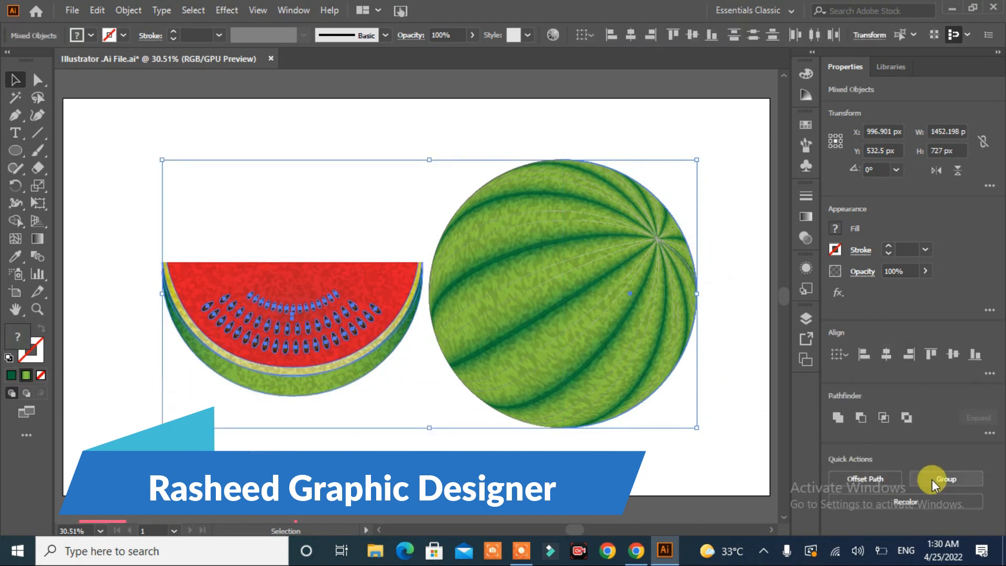
{"action": "left_click", "coordinate": [948, 479]}
{"action": "left_click_drag", "start_coordinate": [505, 324], "coordinate": [557, 322]}
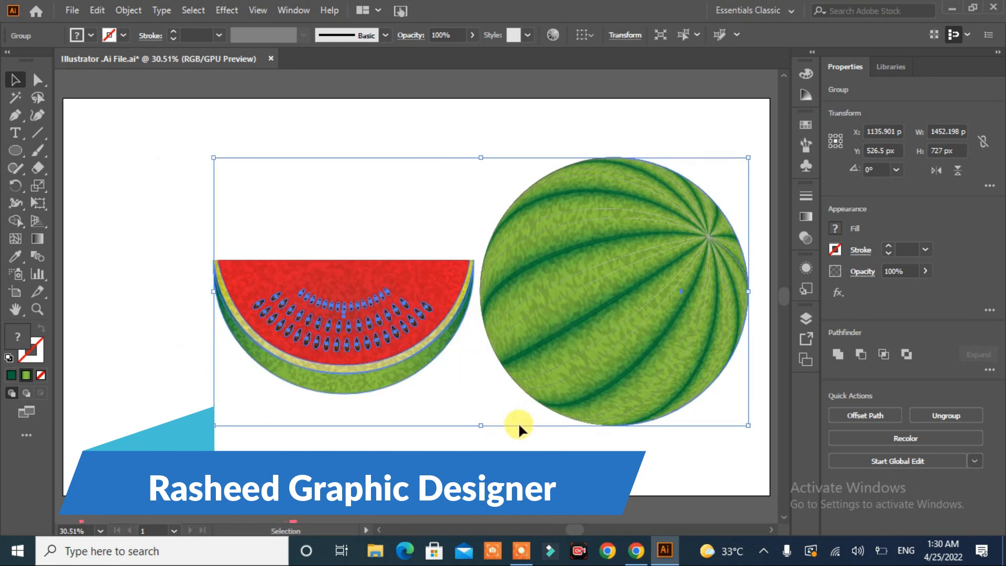
{"action": "left_click", "coordinate": [515, 444]}
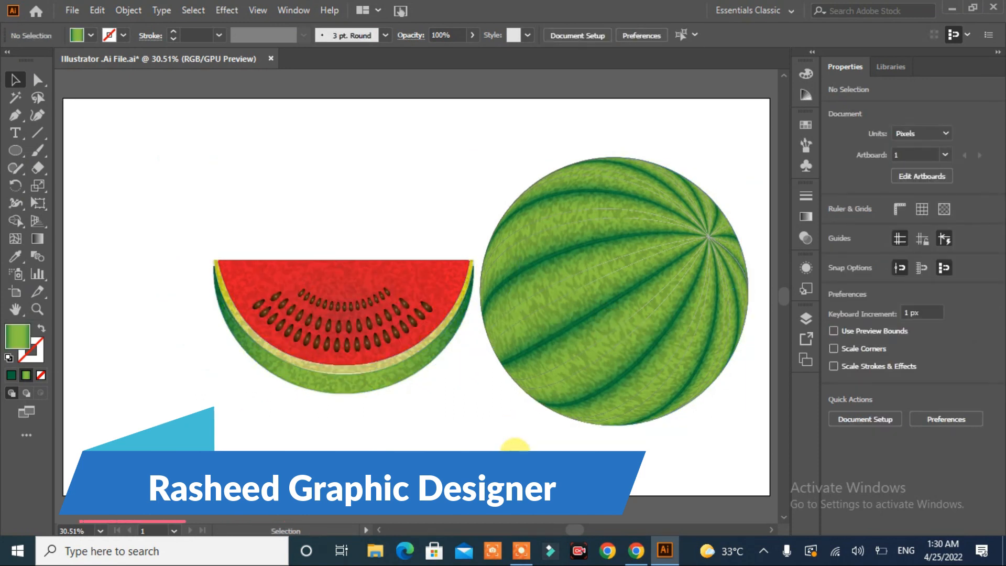